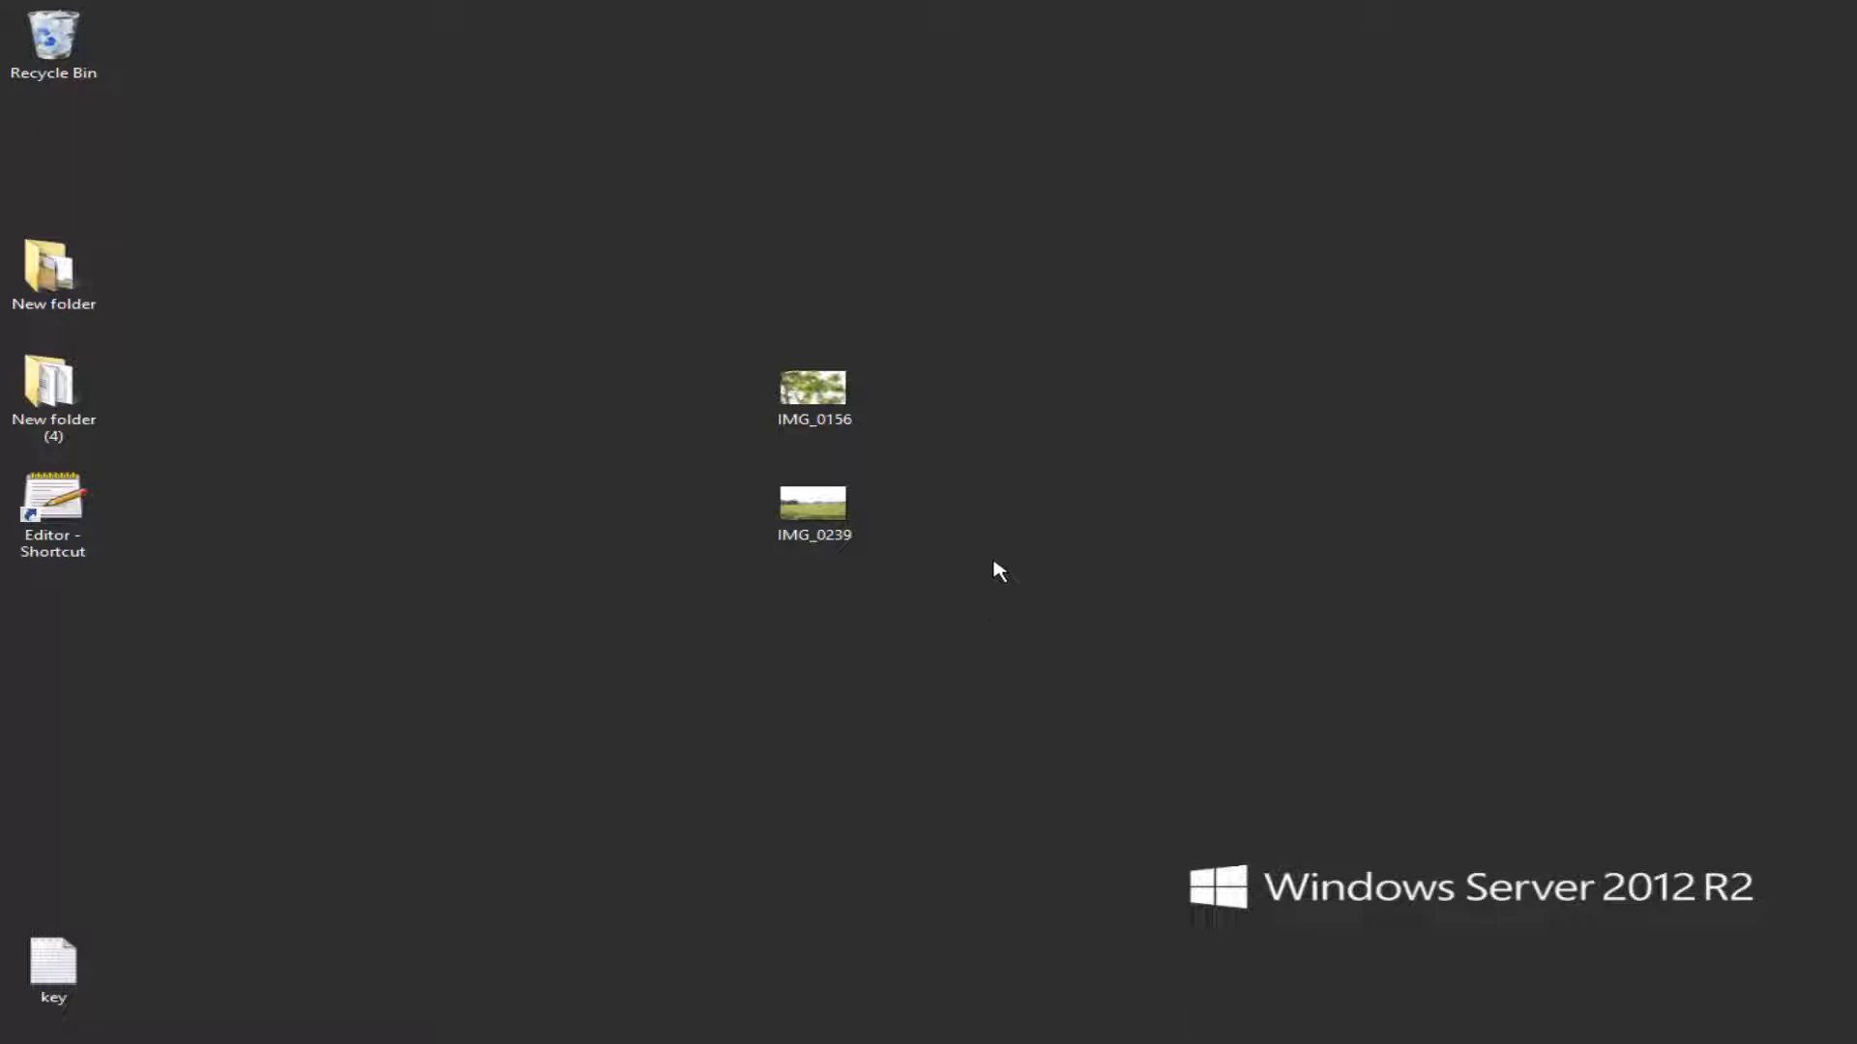
- Check the file size of the IMG_0156 image on the desktop in its file properties
{"action": "left_click_drag", "start_coordinate": [945, 337], "coordinate": [774, 571]}
{"action": "left_click", "coordinate": [820, 391]}
{"action": "right_click", "coordinate": [824, 394]}
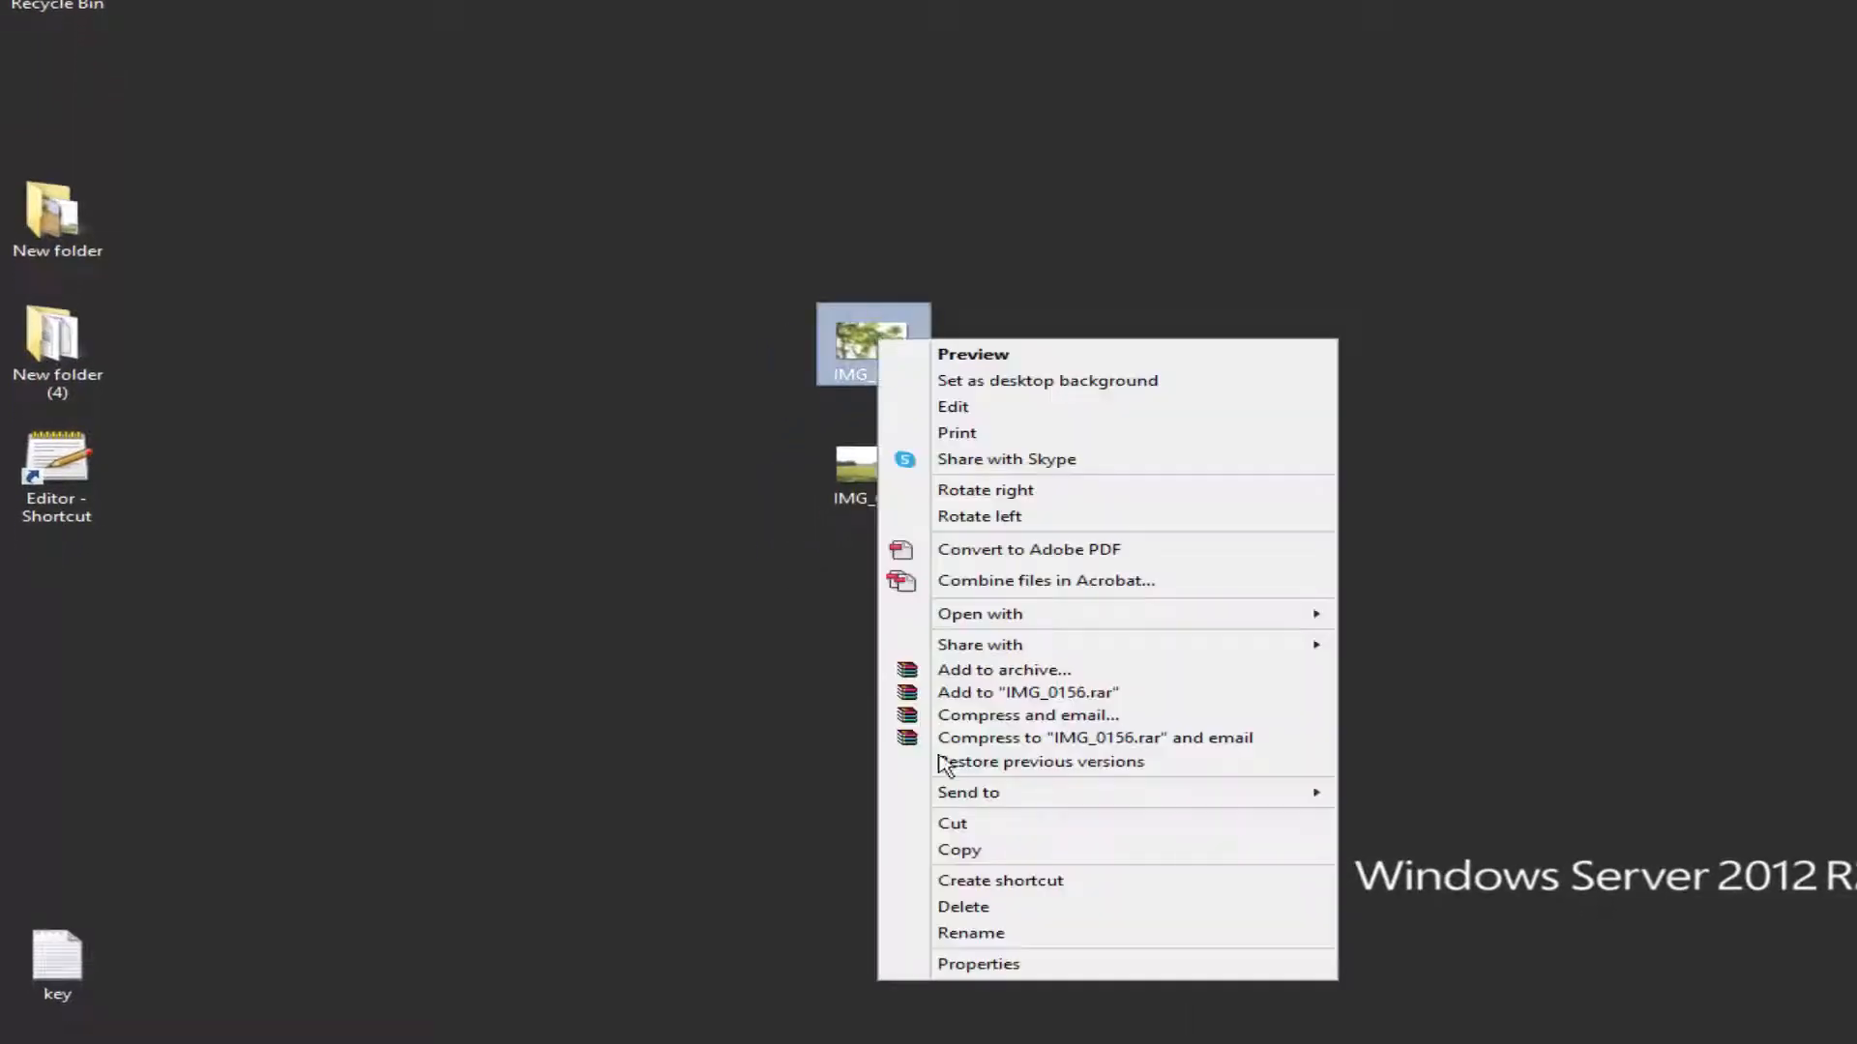
{"action": "left_click", "coordinate": [970, 964]}
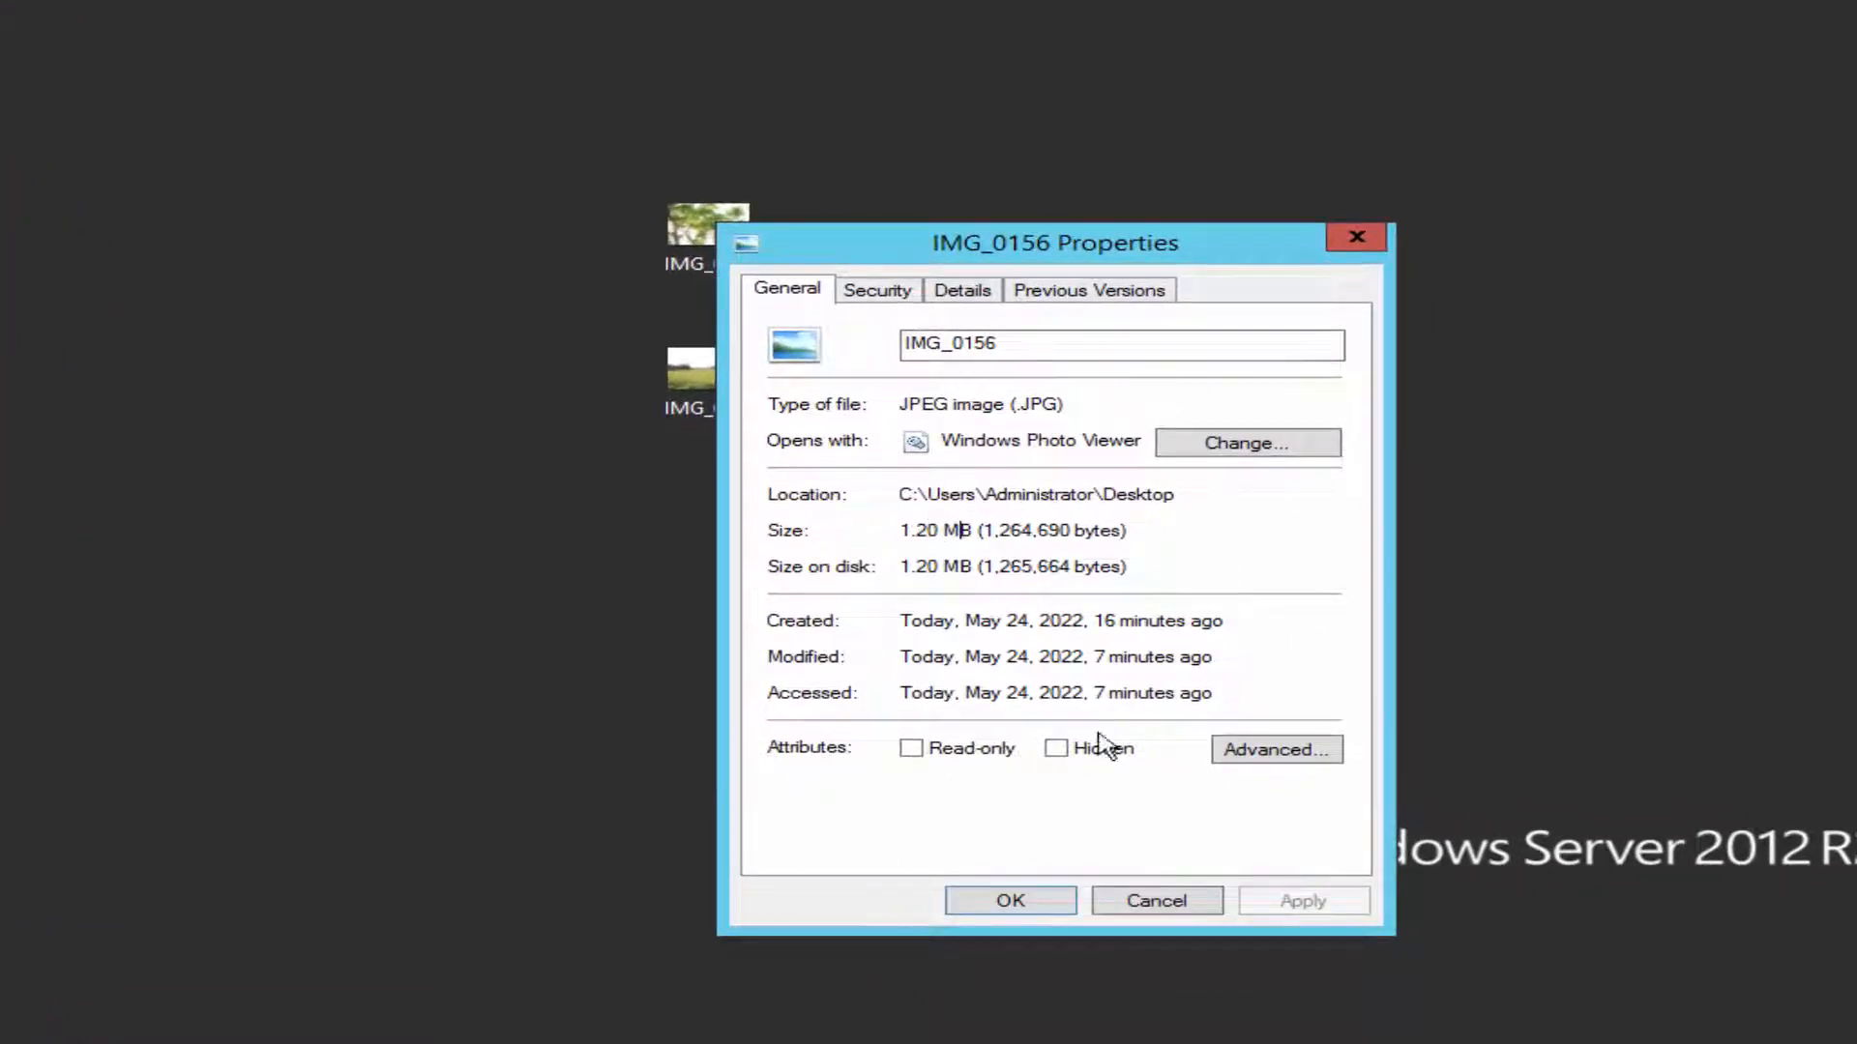
{"action": "left_click", "coordinate": [1131, 909]}
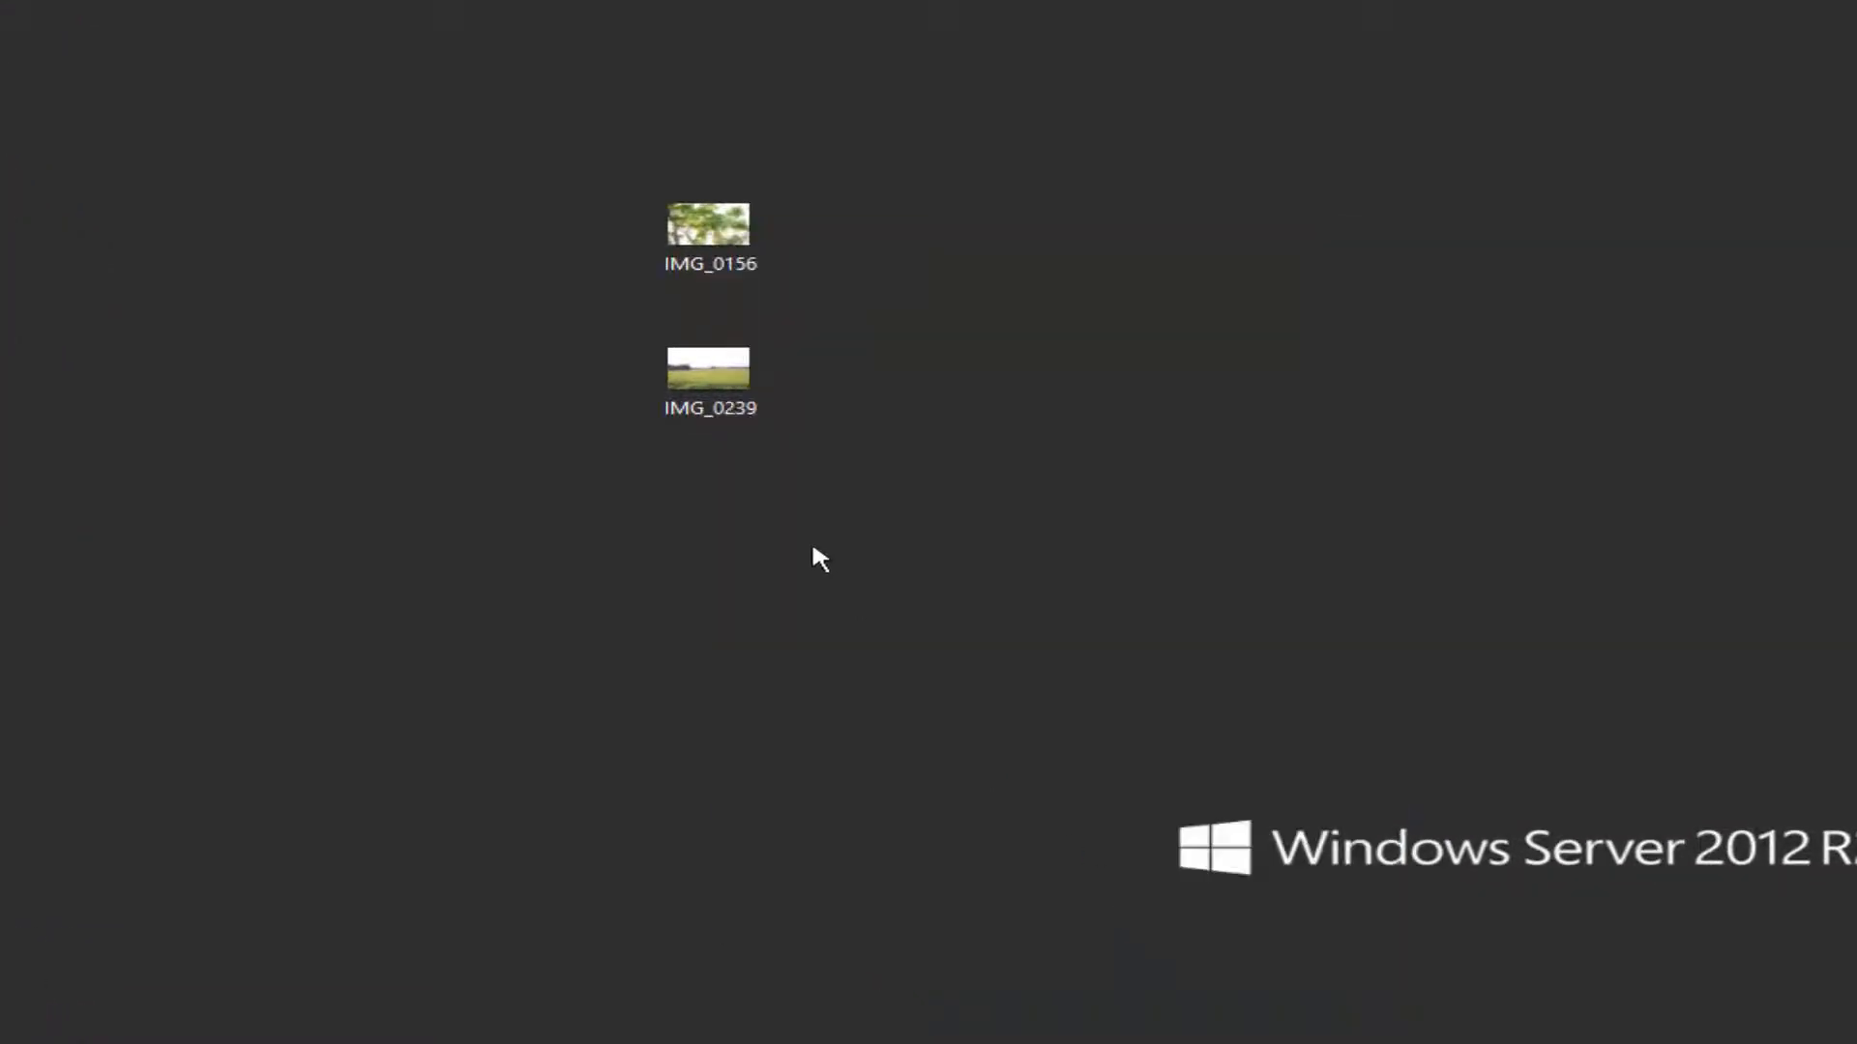
- Check the file size of the IMG_0239 image on the desktop in its file properties
{"action": "right_click", "coordinate": [725, 383]}
{"action": "left_click", "coordinate": [769, 1023]}
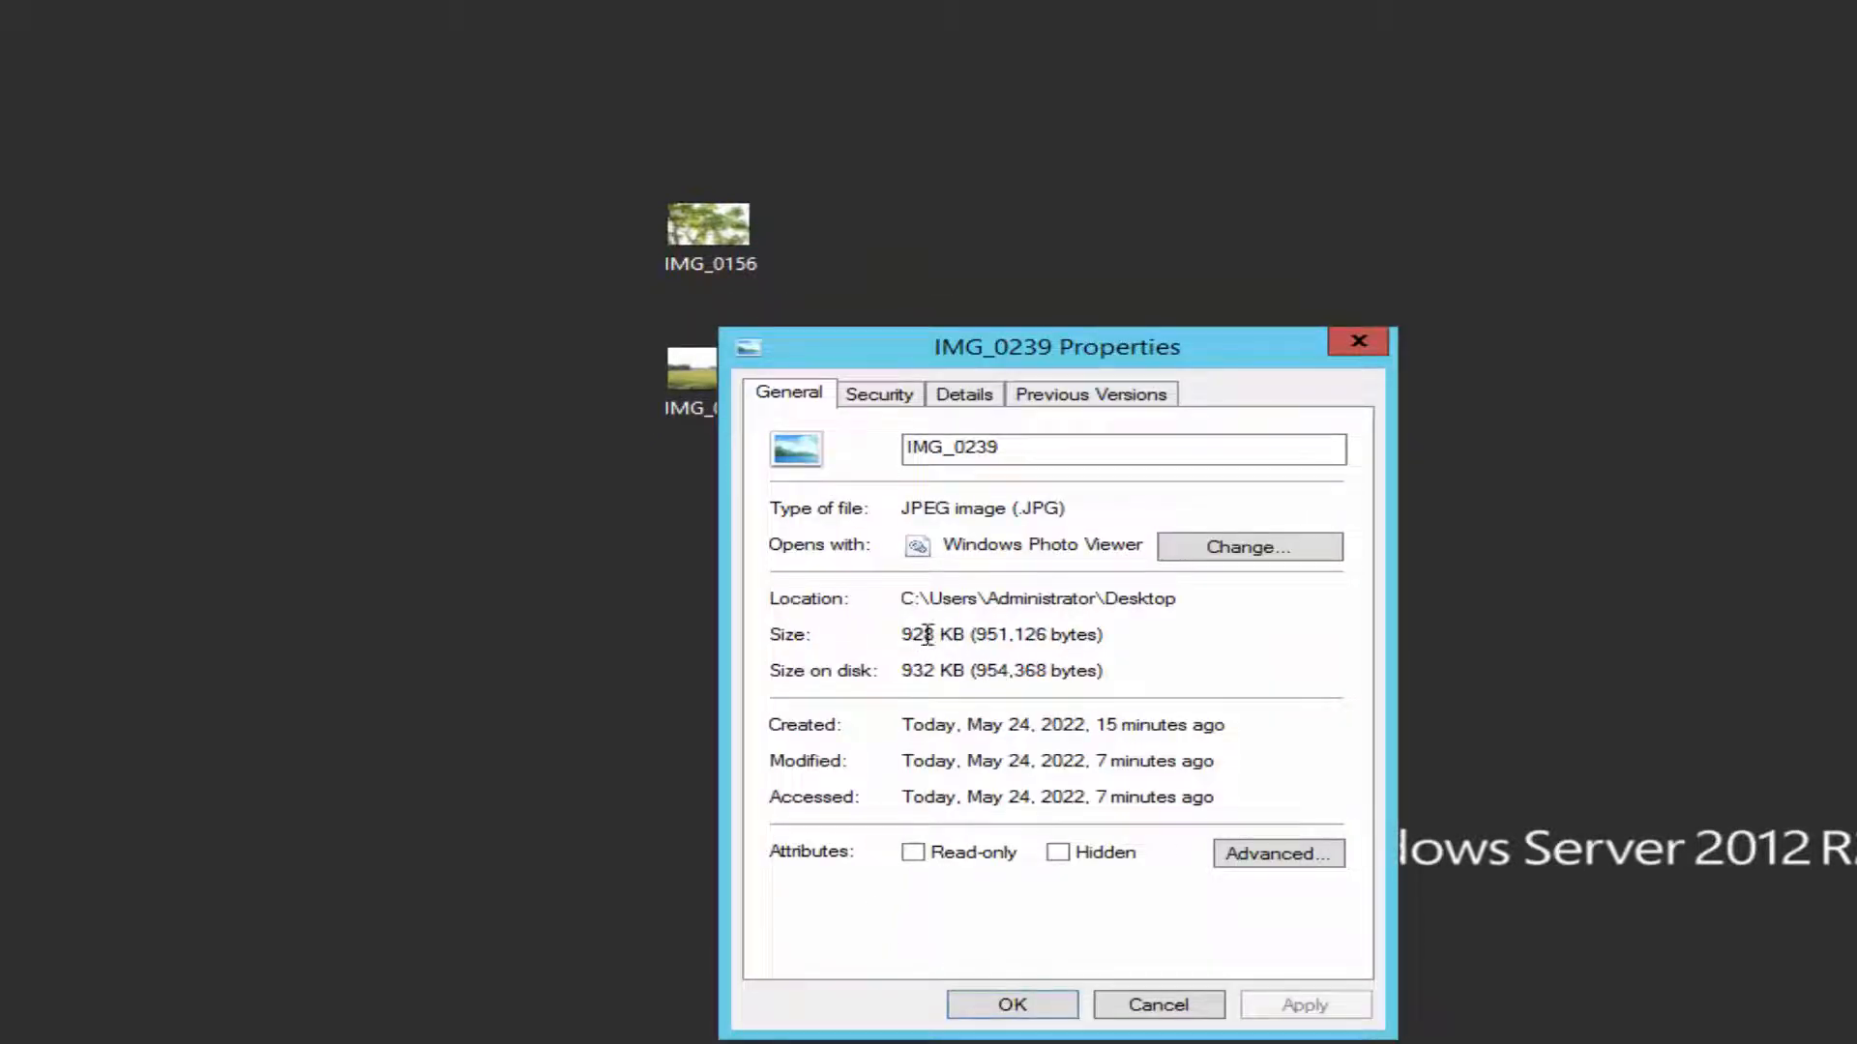
{"action": "left_click_drag", "start_coordinate": [960, 633], "coordinate": [1137, 625]}
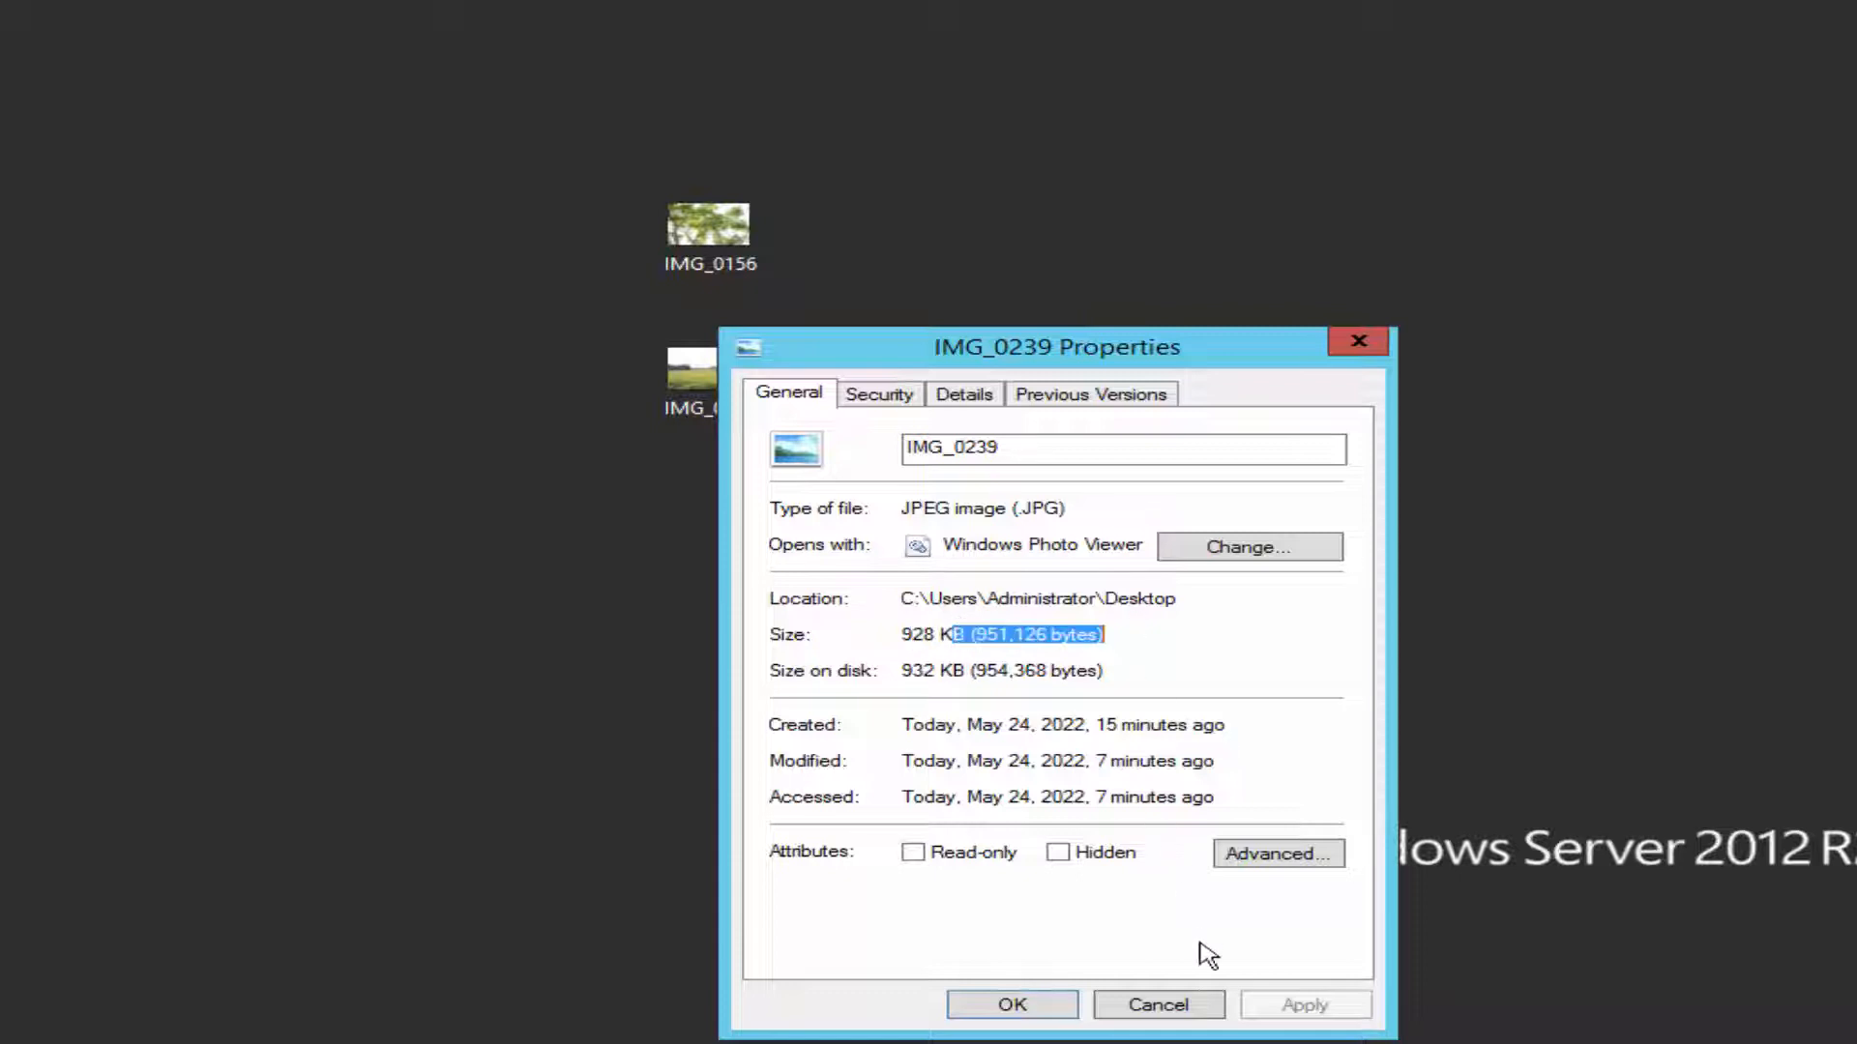
{"action": "left_click", "coordinate": [1165, 1006]}
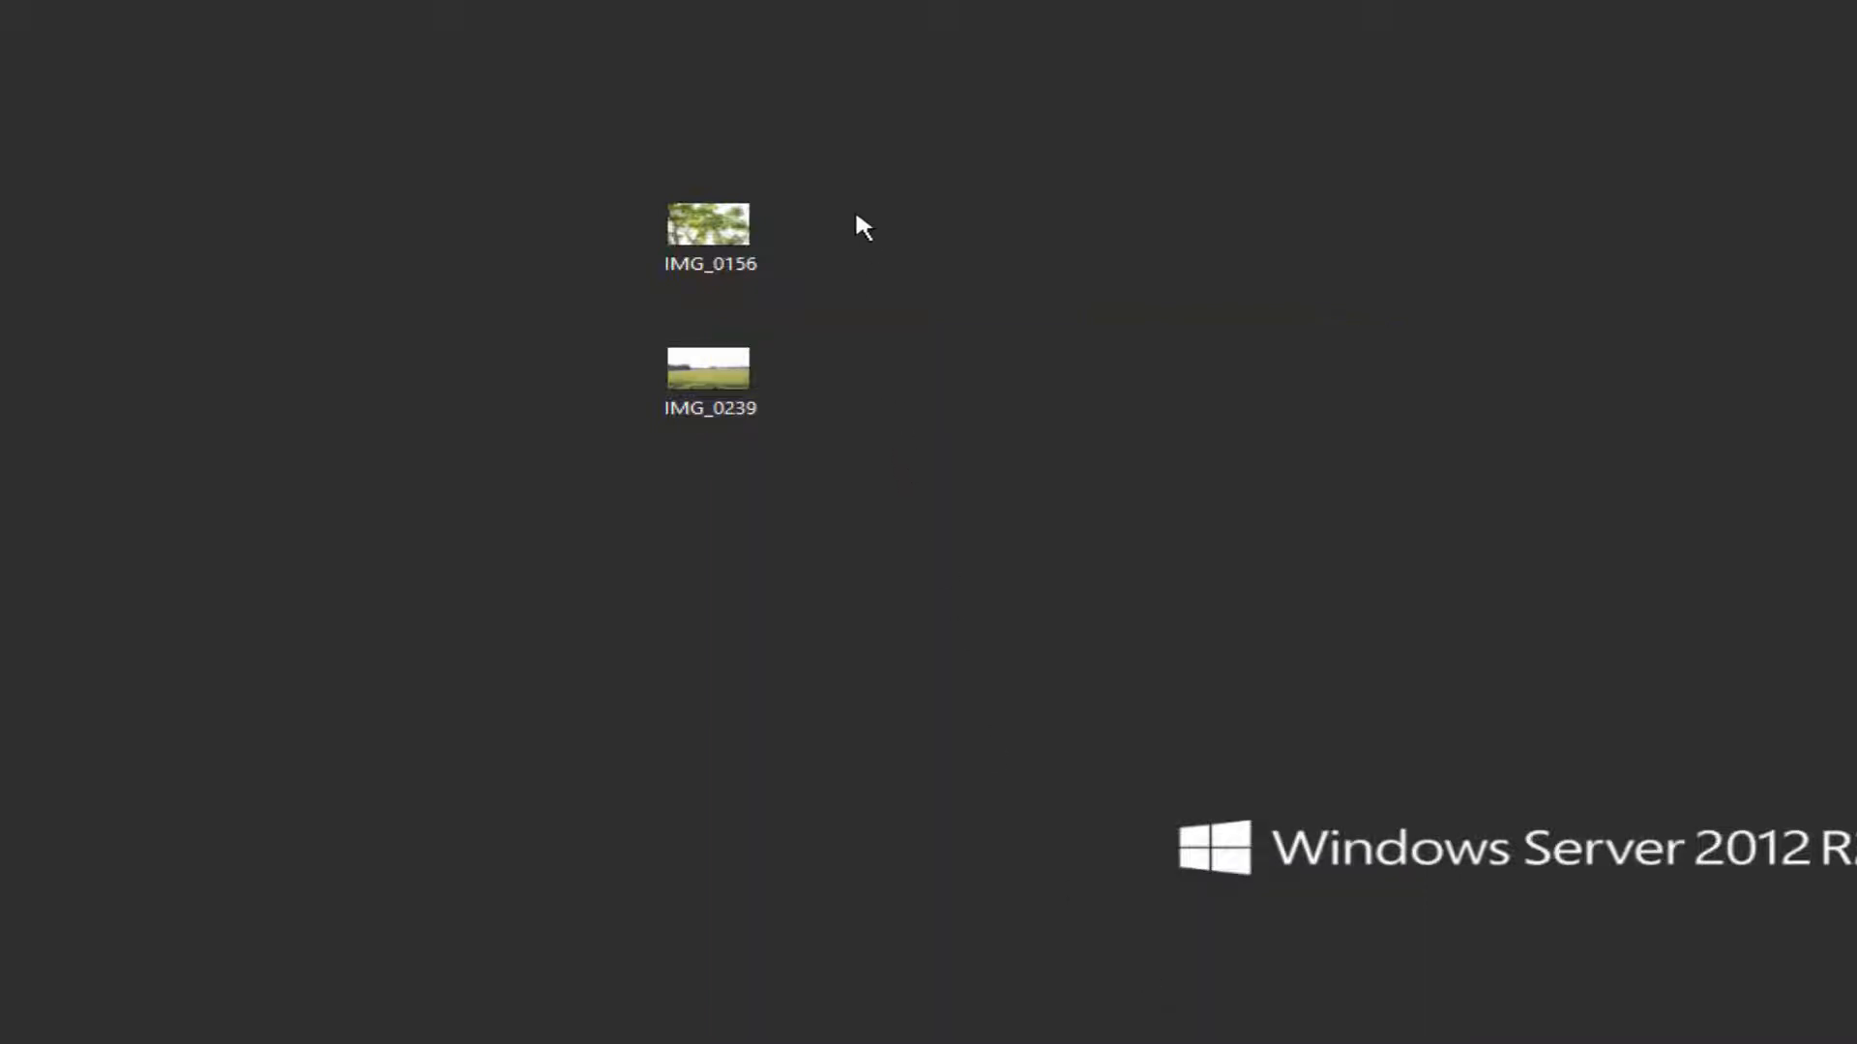
{"action": "left_click_drag", "start_coordinate": [820, 244], "coordinate": [677, 433]}
{"action": "left_click", "coordinate": [843, 555]}
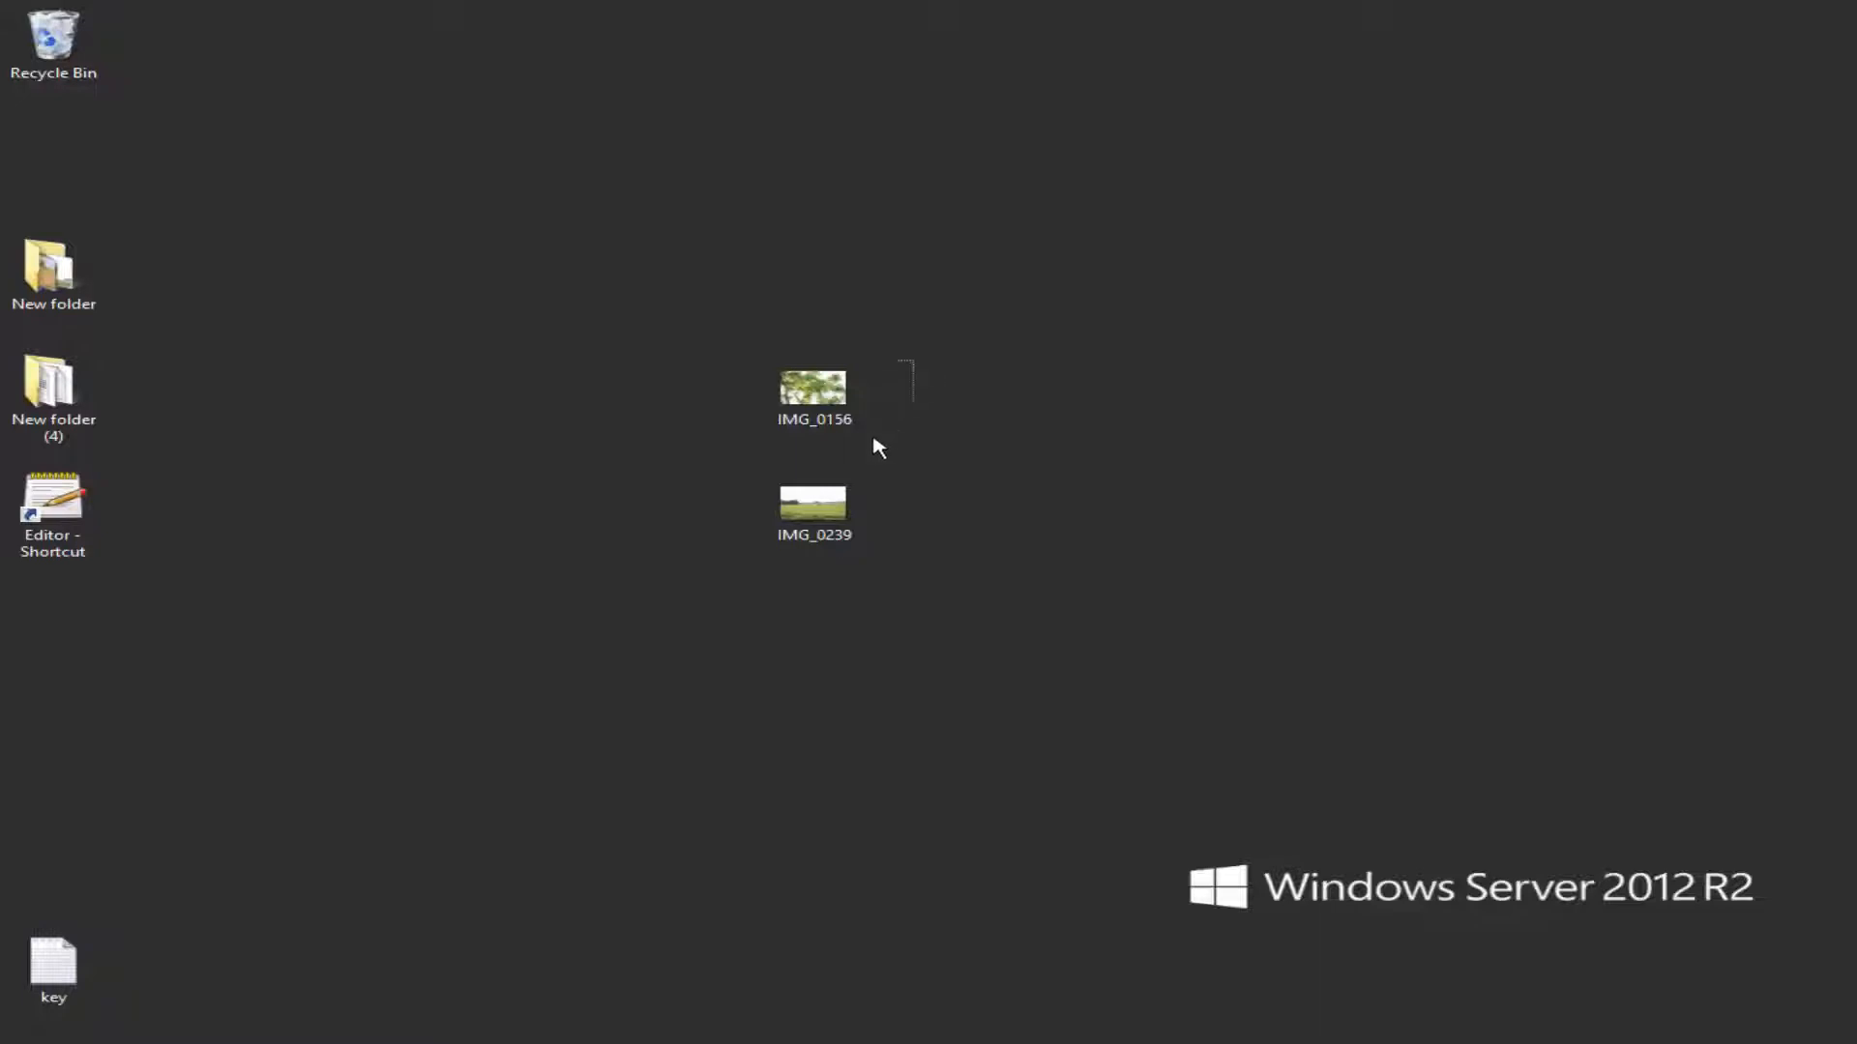
- Switch to Photoshop and open Save for Web for IMG_0156.JPG, keeping JPEG as the export format
{"action": "left_click_drag", "start_coordinate": [873, 440], "coordinate": [199, 1043]}
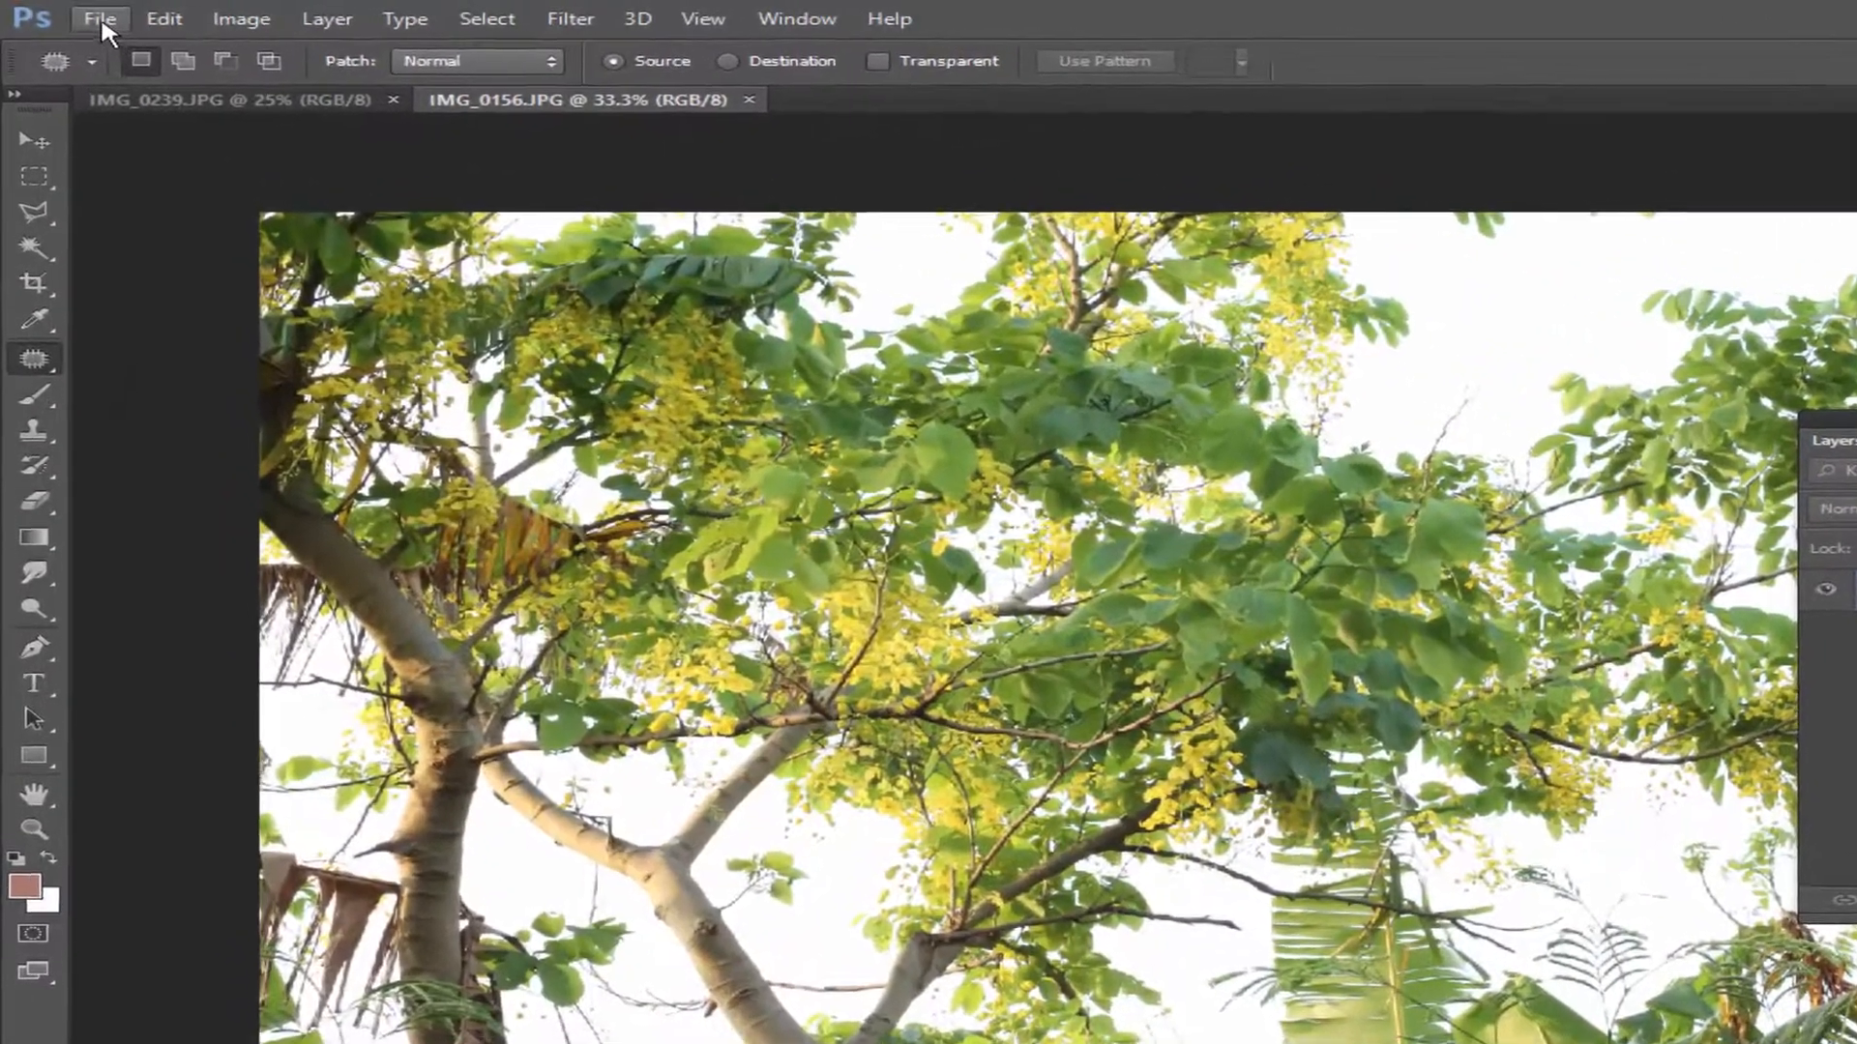
{"action": "left_click", "coordinate": [81, 15]}
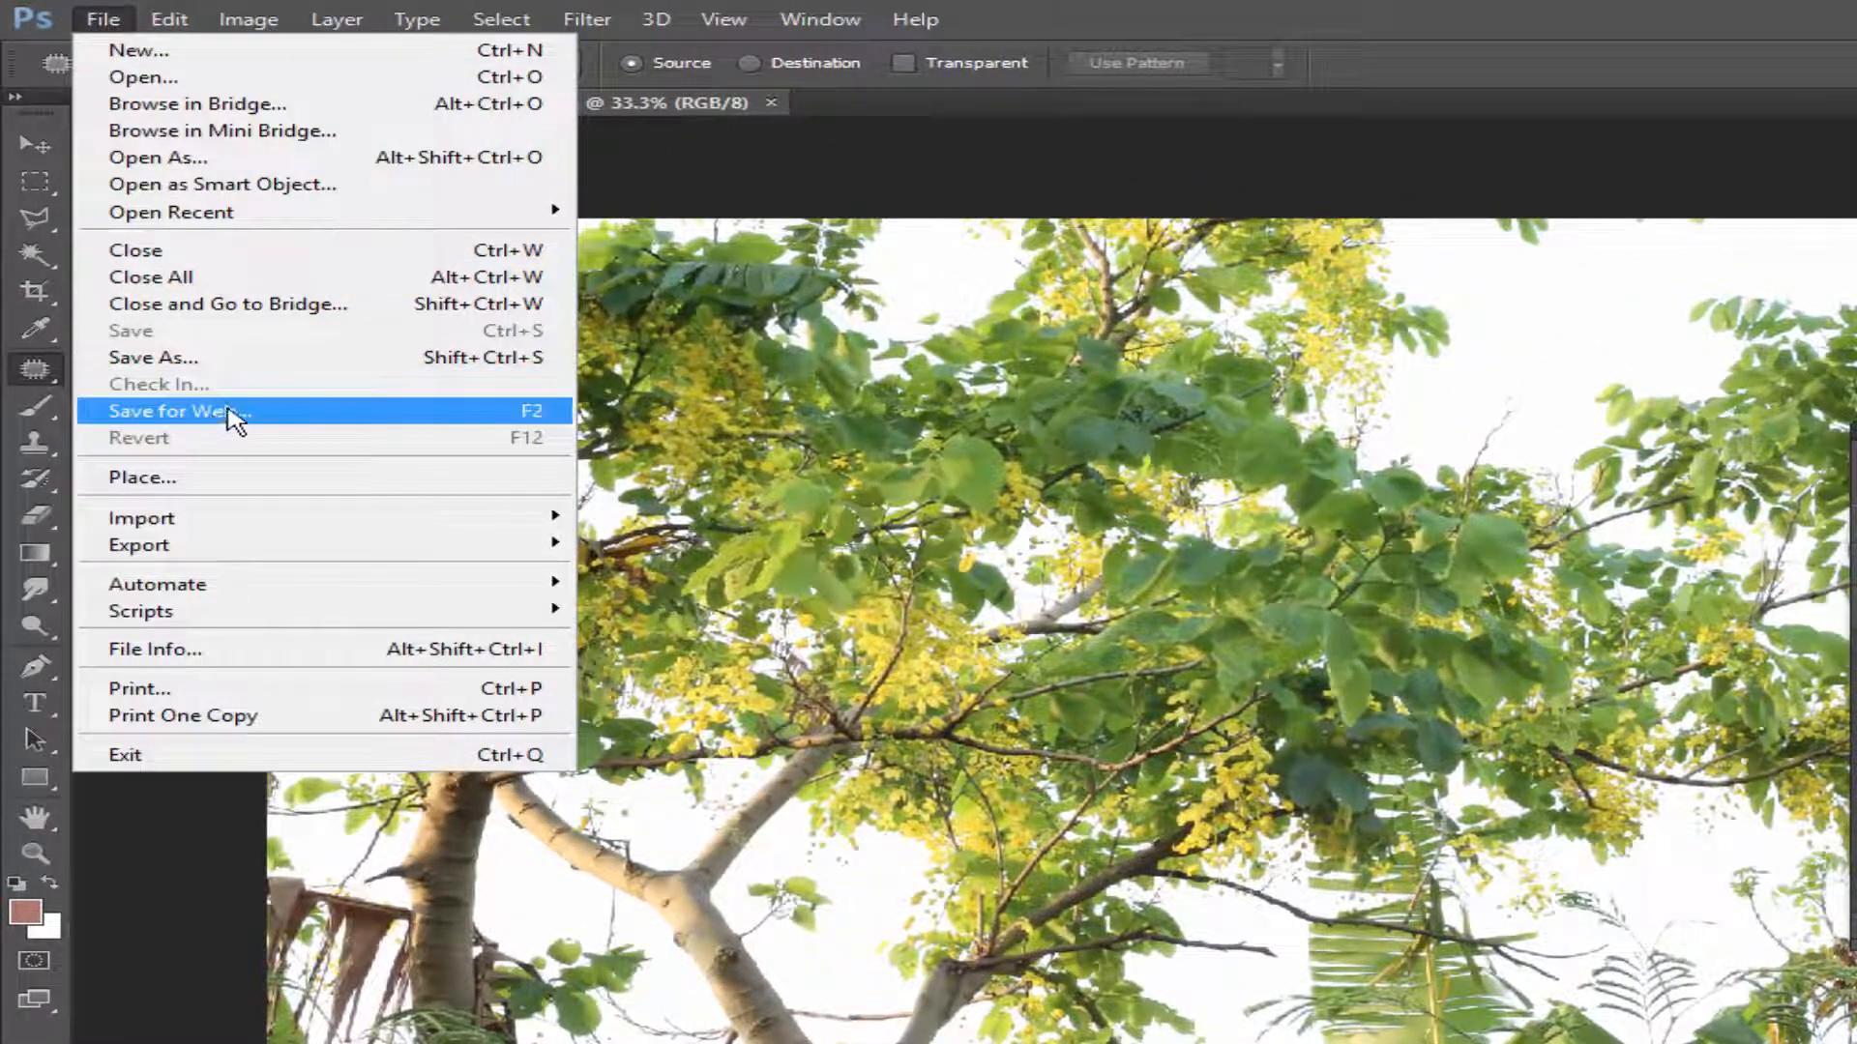
{"action": "left_click", "coordinate": [485, 413]}
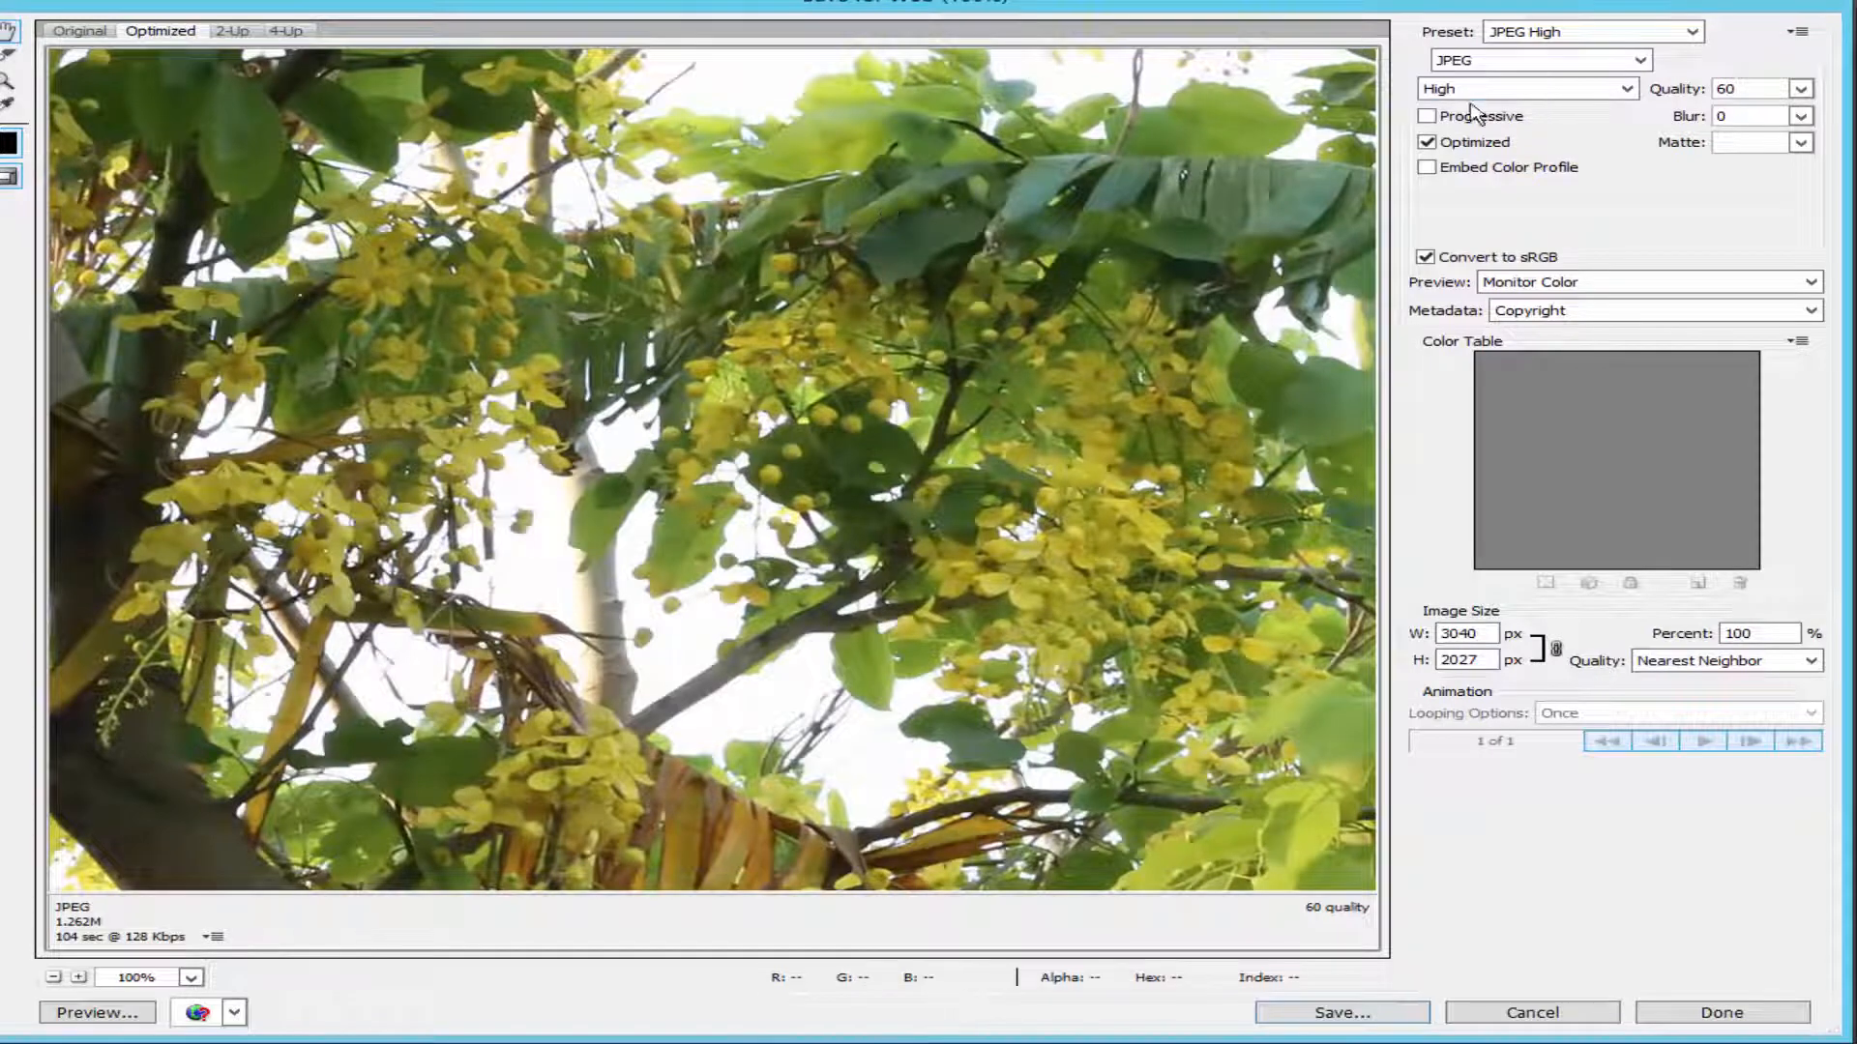
{"action": "left_click", "coordinate": [1642, 62]}
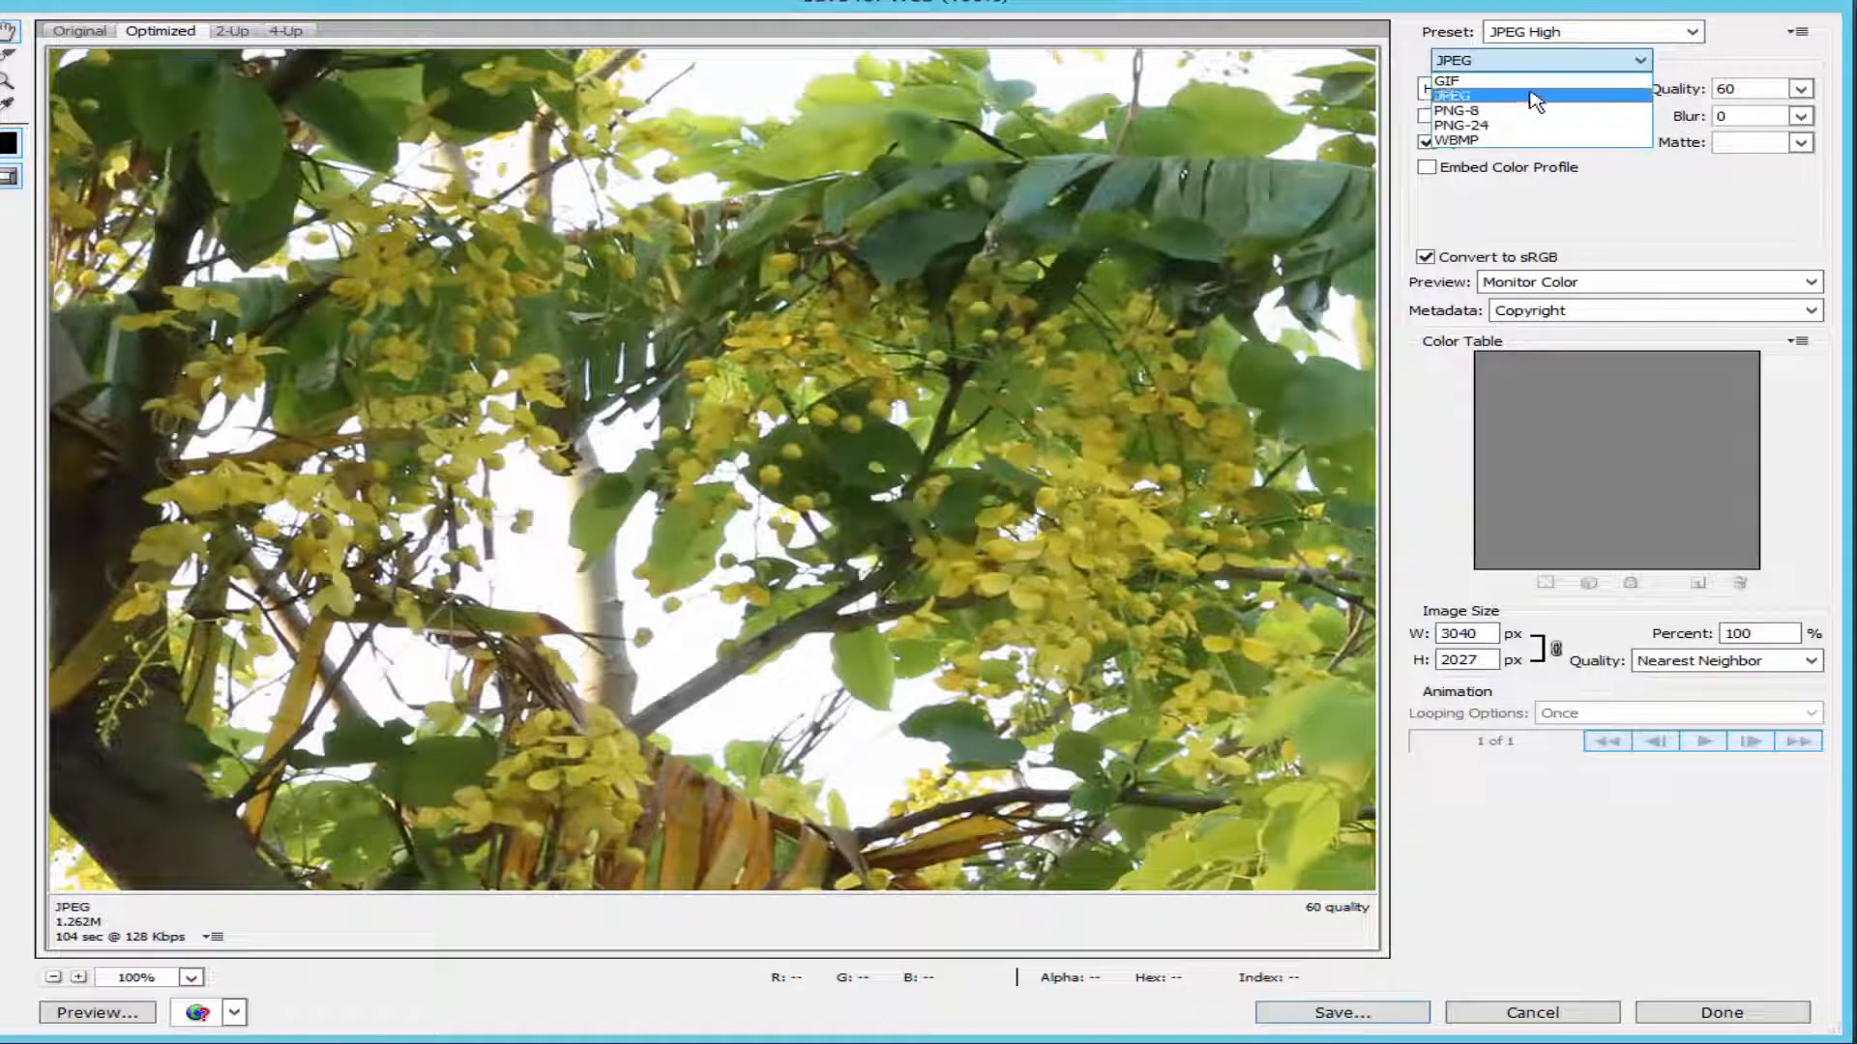
{"action": "left_click", "coordinate": [1606, 207]}
- Try scaling the tree photo's export to 20 percent and 18 percent
{"action": "left_click", "coordinate": [1771, 633]}
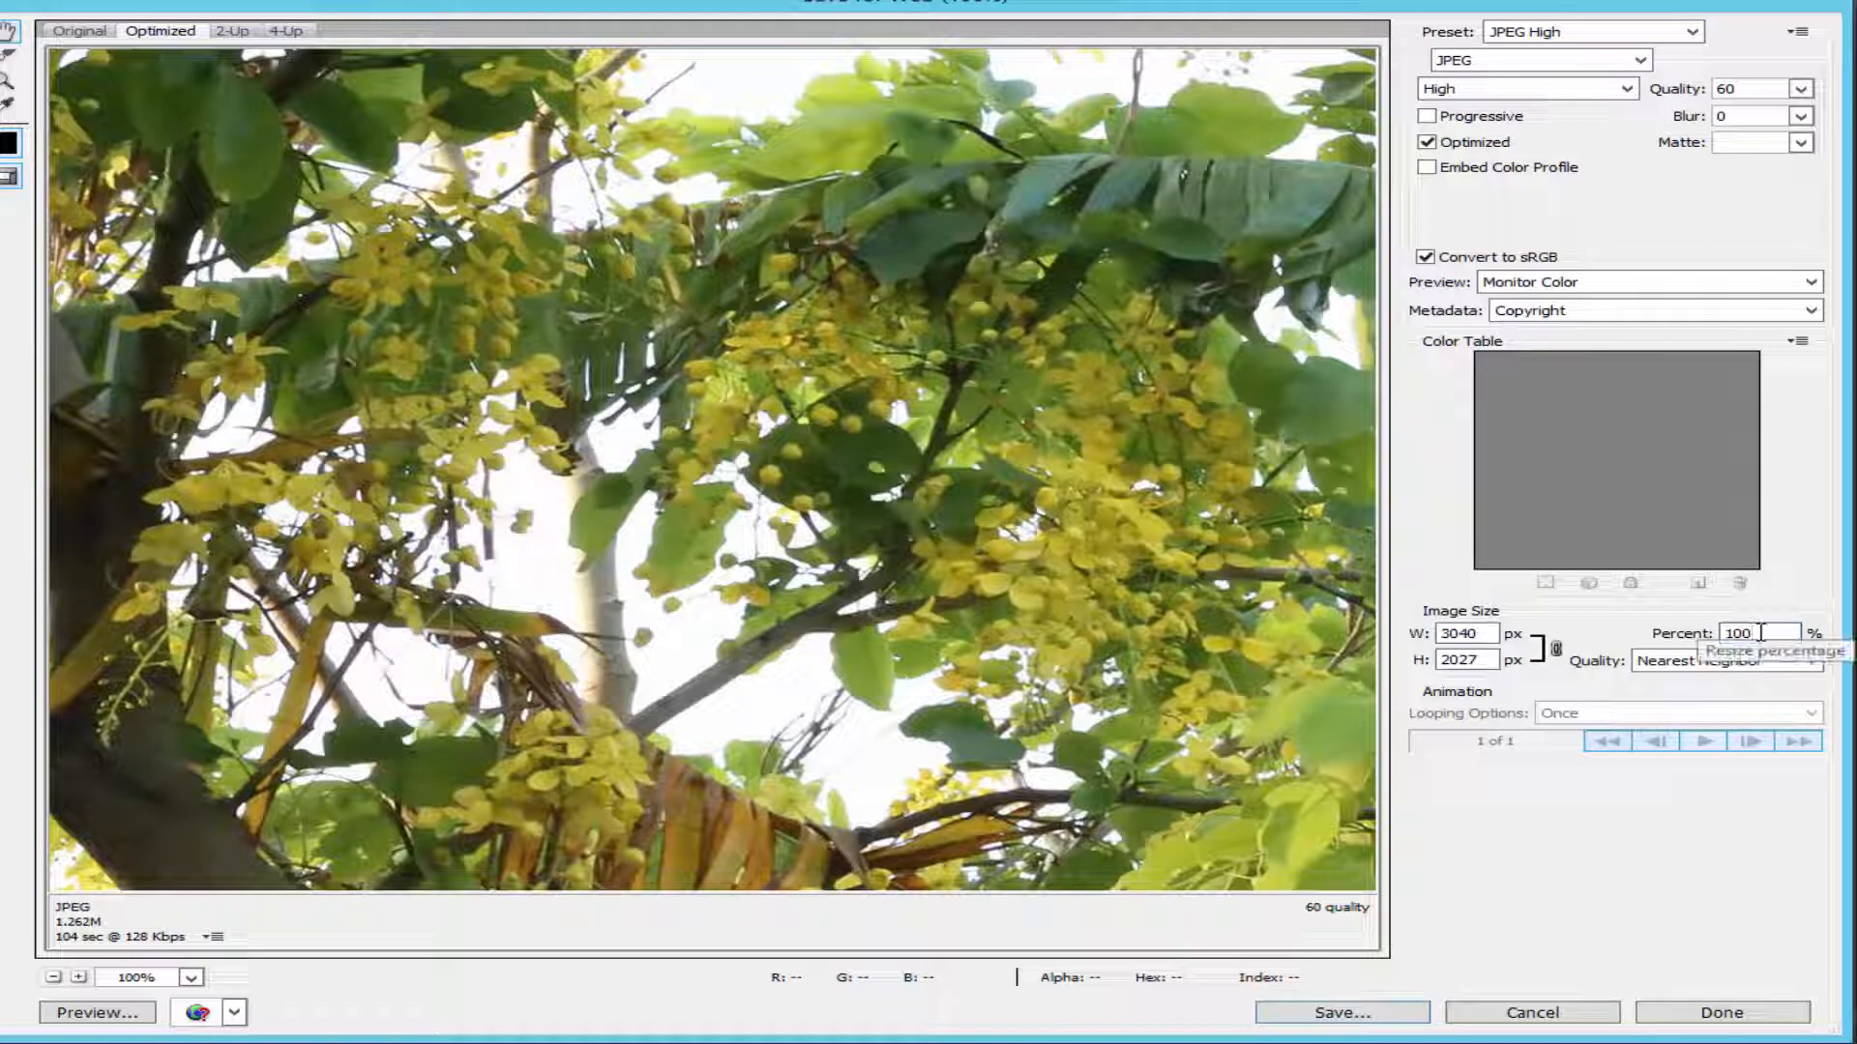
{"action": "left_click_drag", "start_coordinate": [1759, 631], "coordinate": [1673, 640]}
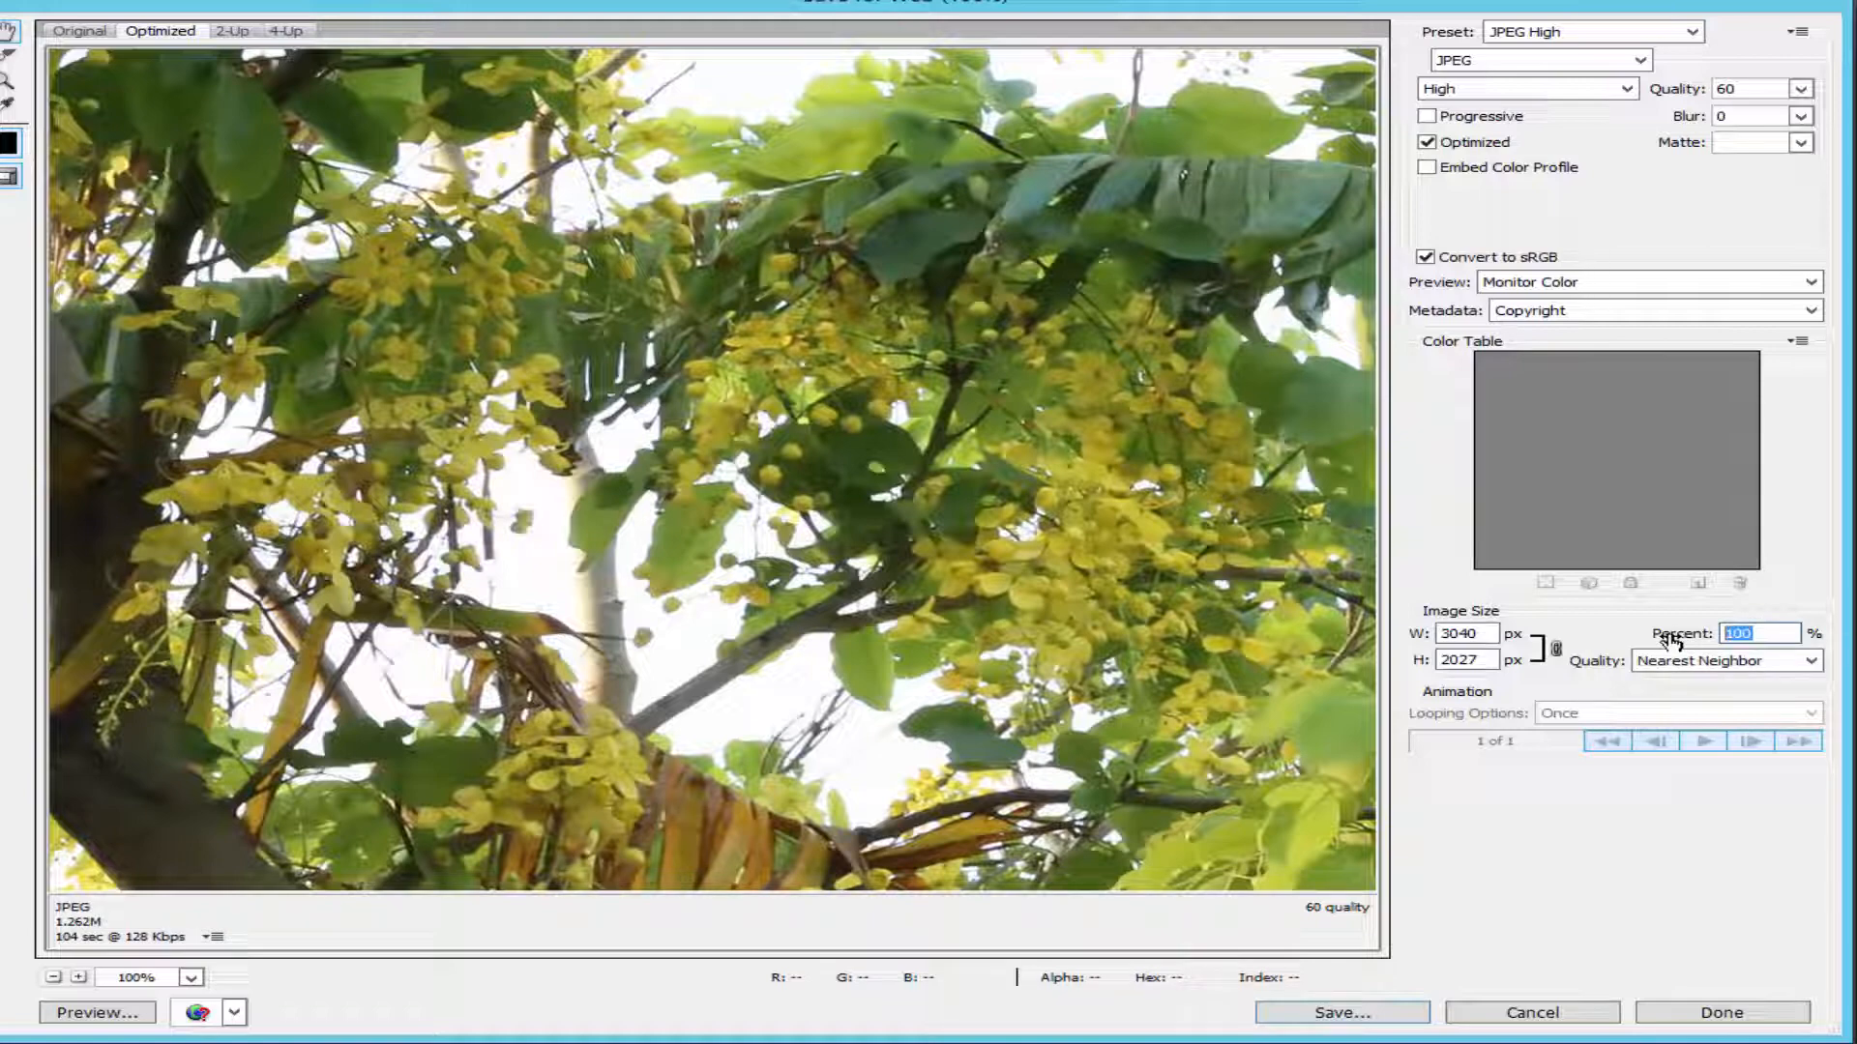
{"action": "type", "text": "20"}
{"action": "left_click", "coordinate": [1460, 634]}
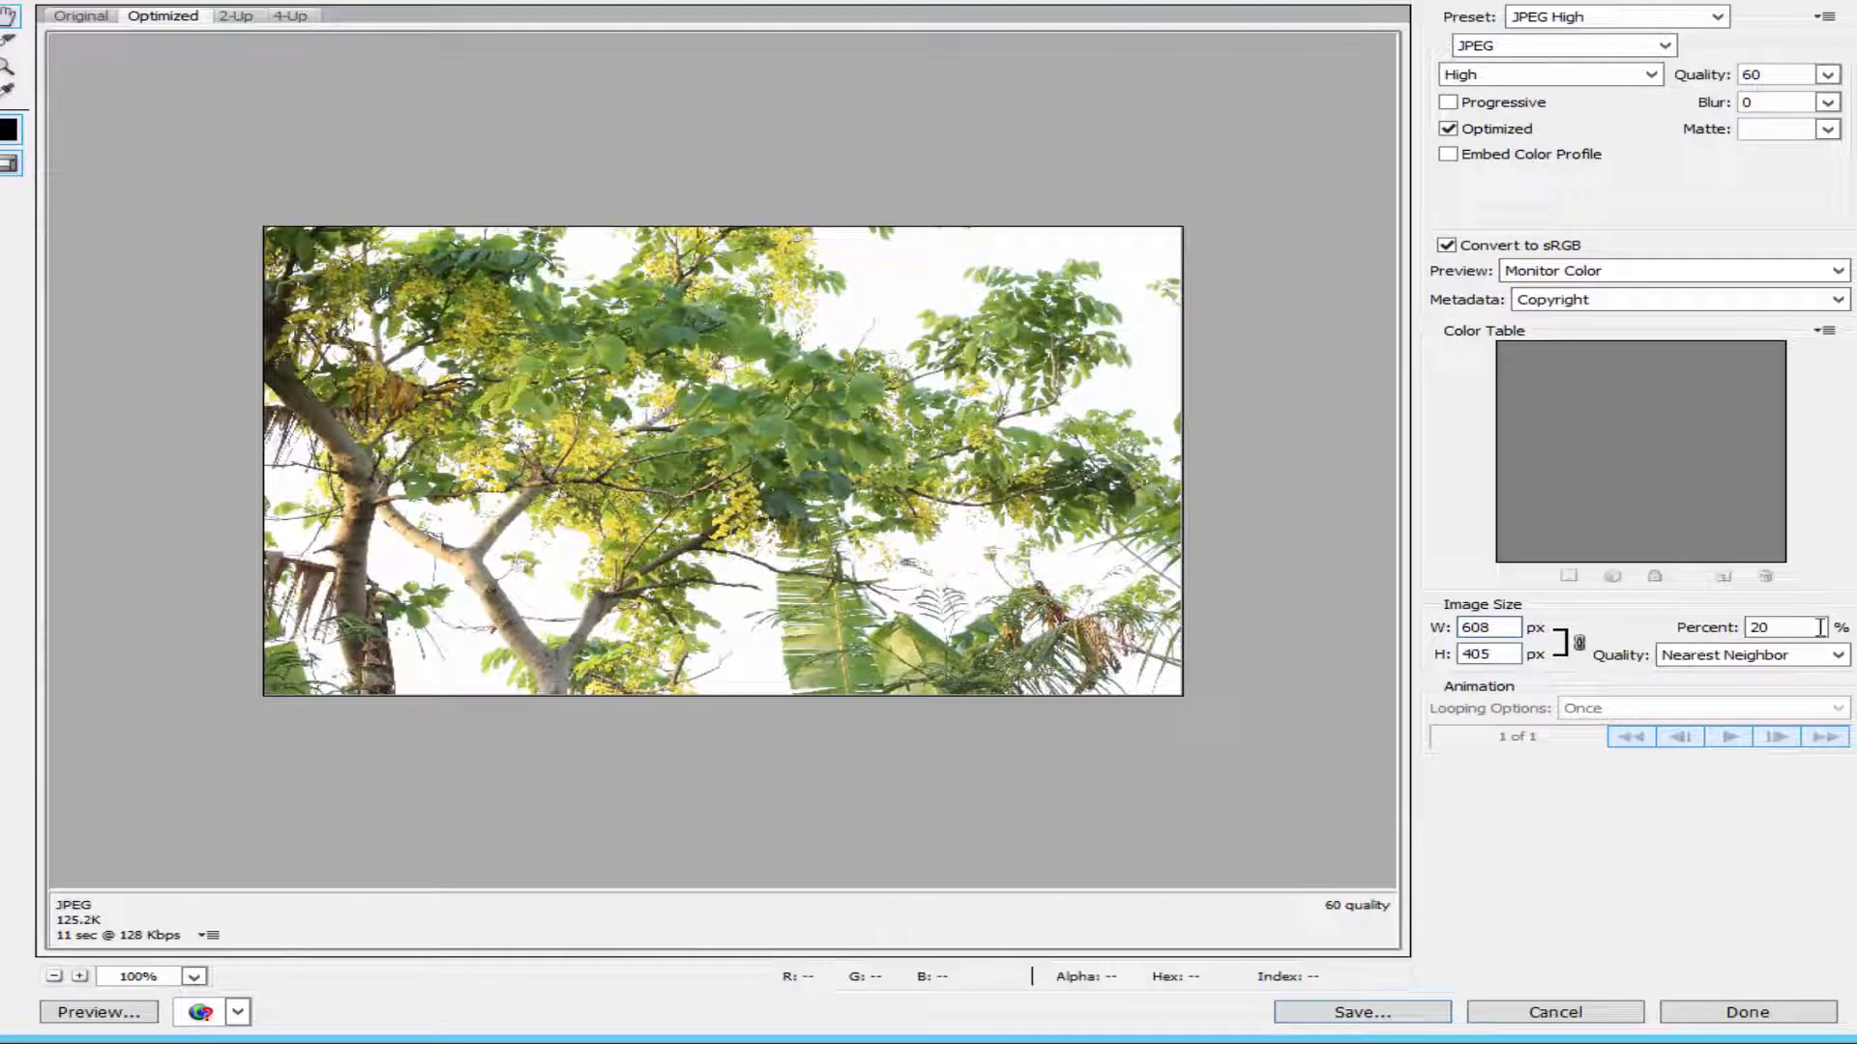
{"action": "left_click_drag", "start_coordinate": [1812, 627], "coordinate": [1704, 634]}
{"action": "type", "text": "18"}
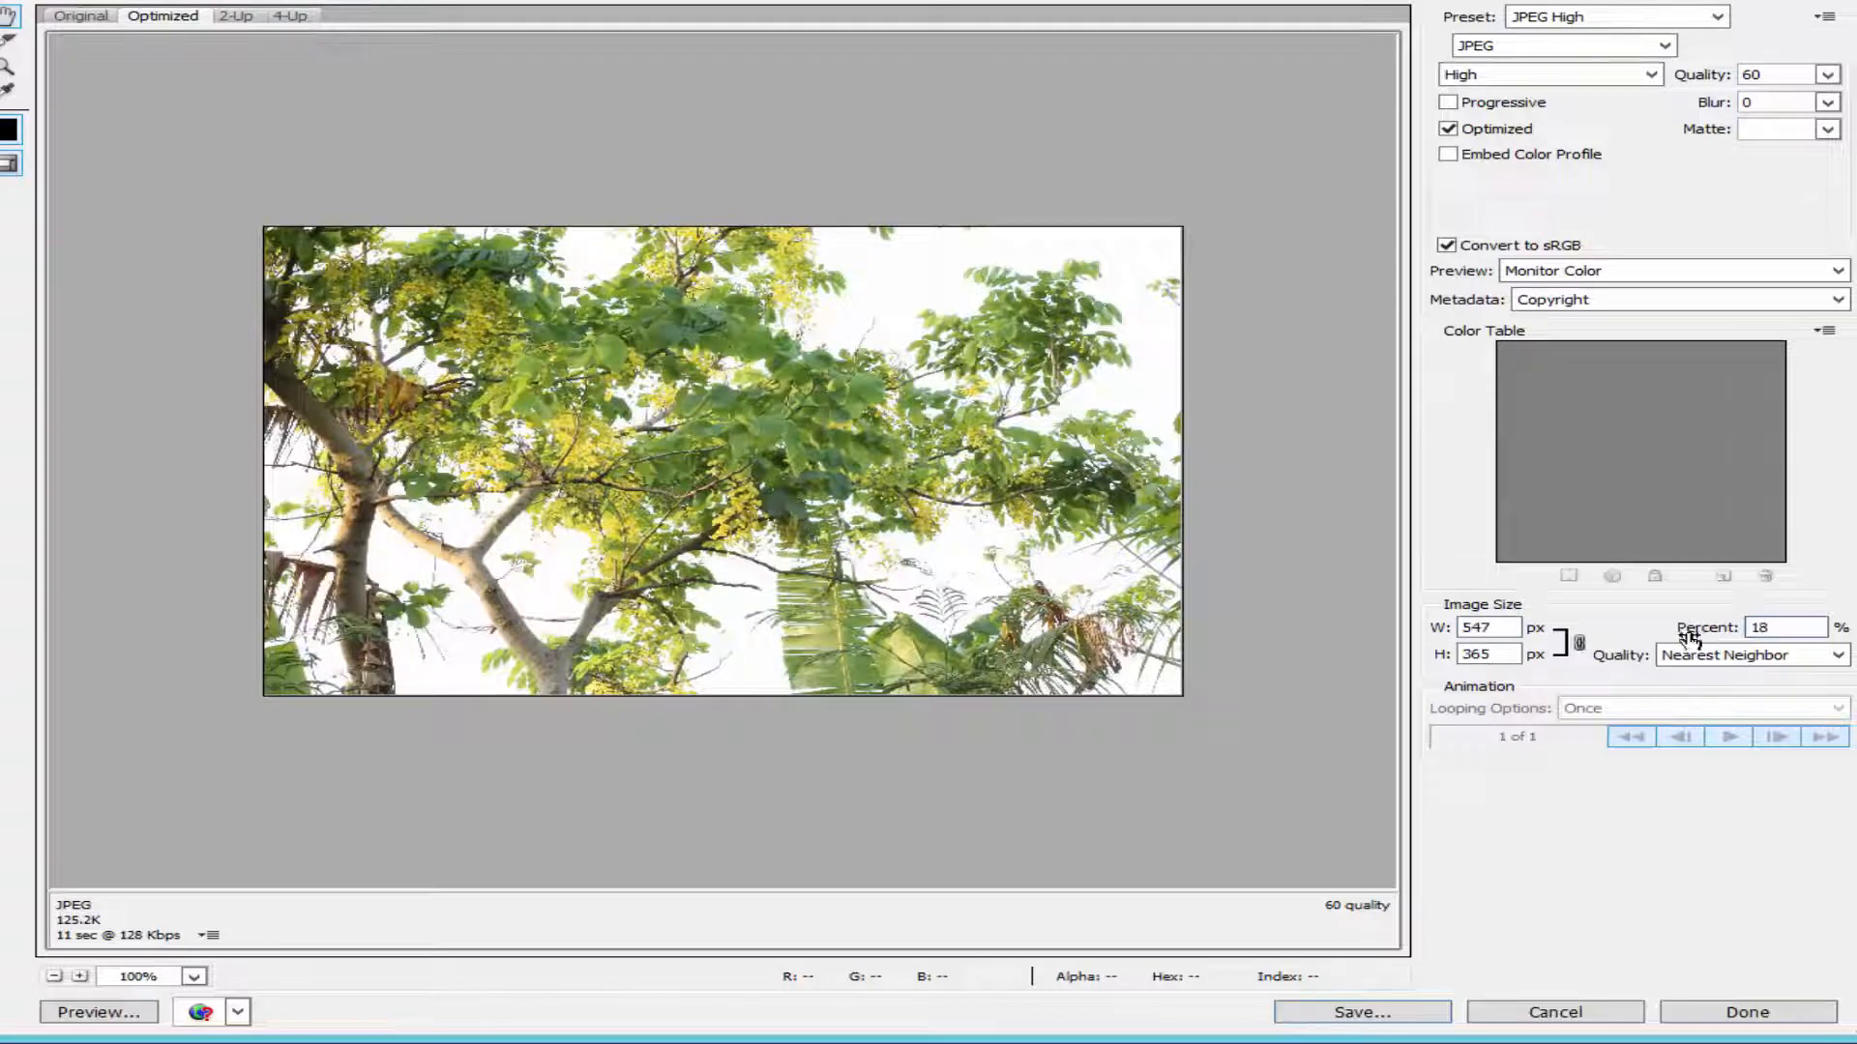
{"action": "left_click", "coordinate": [1483, 624]}
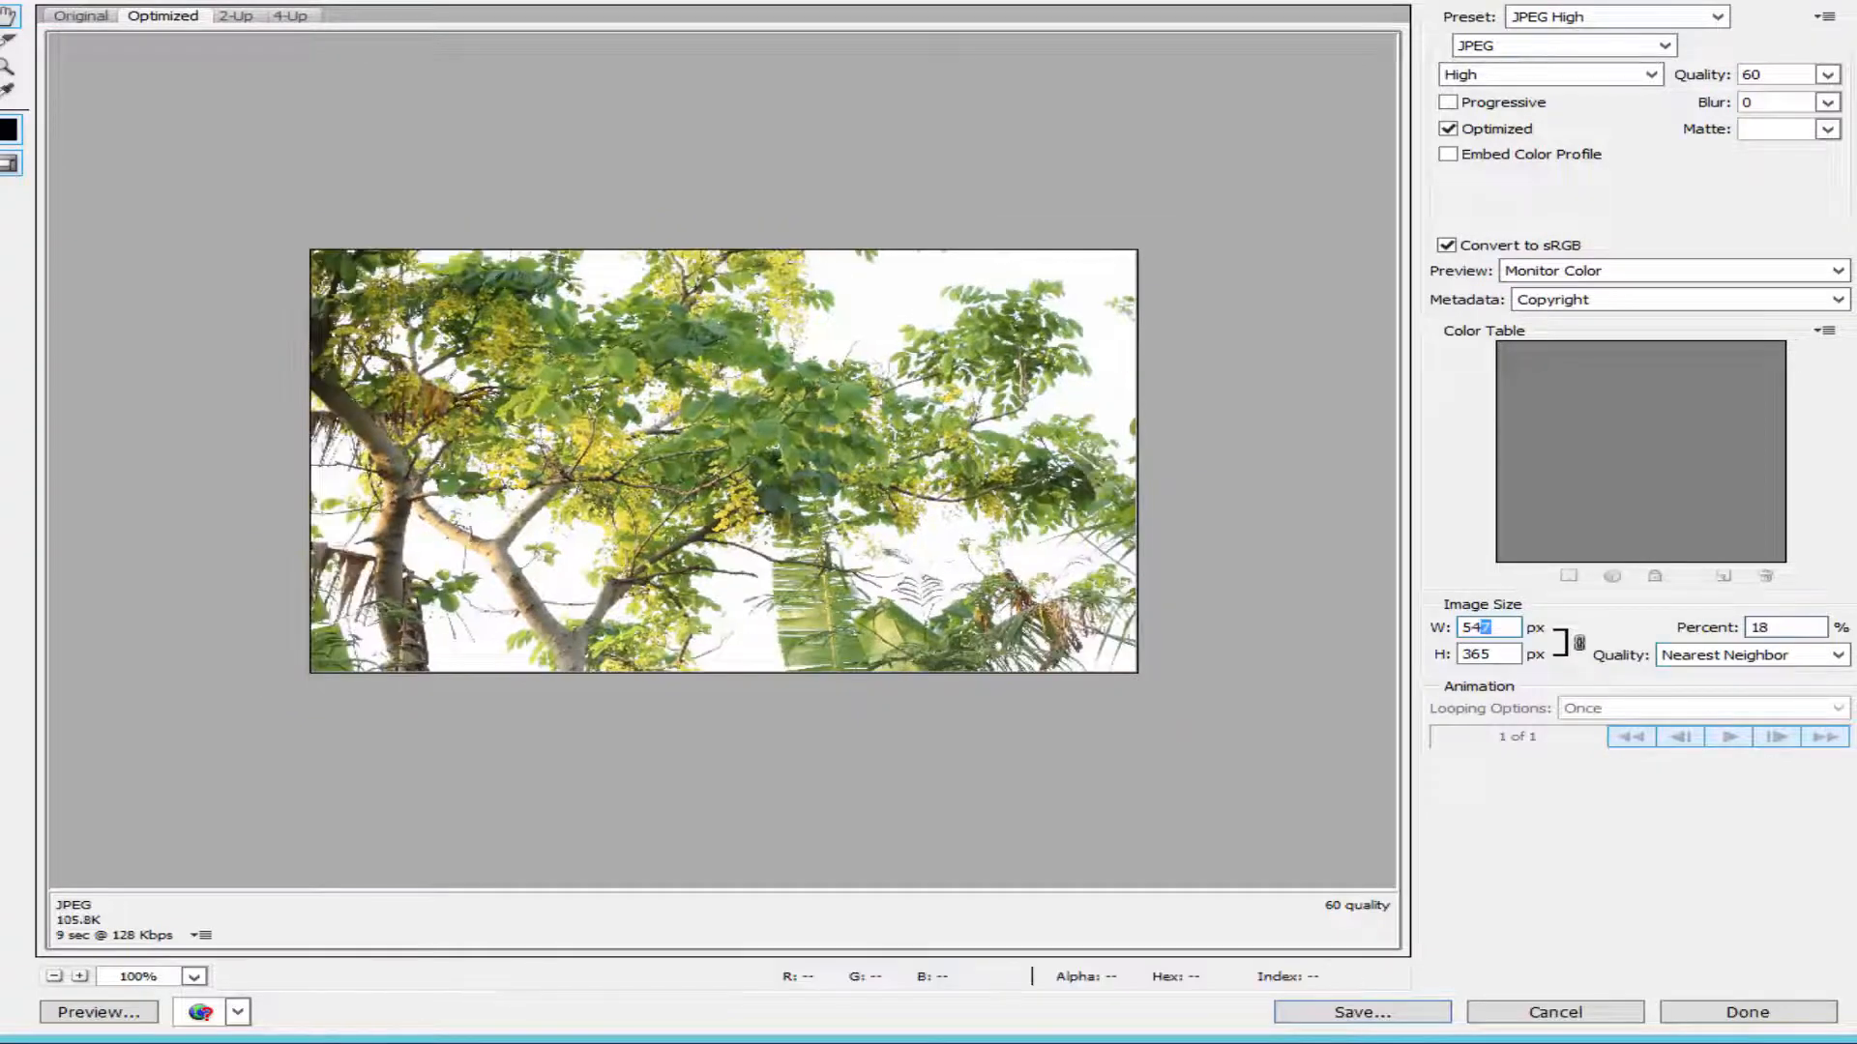
- Scale the tree photo's export to 17 percent and save it to the desktop as IMG_0156-1
{"action": "left_click_drag", "start_coordinate": [1814, 624], "coordinate": [1729, 630]}
{"action": "type", "text": "17"}
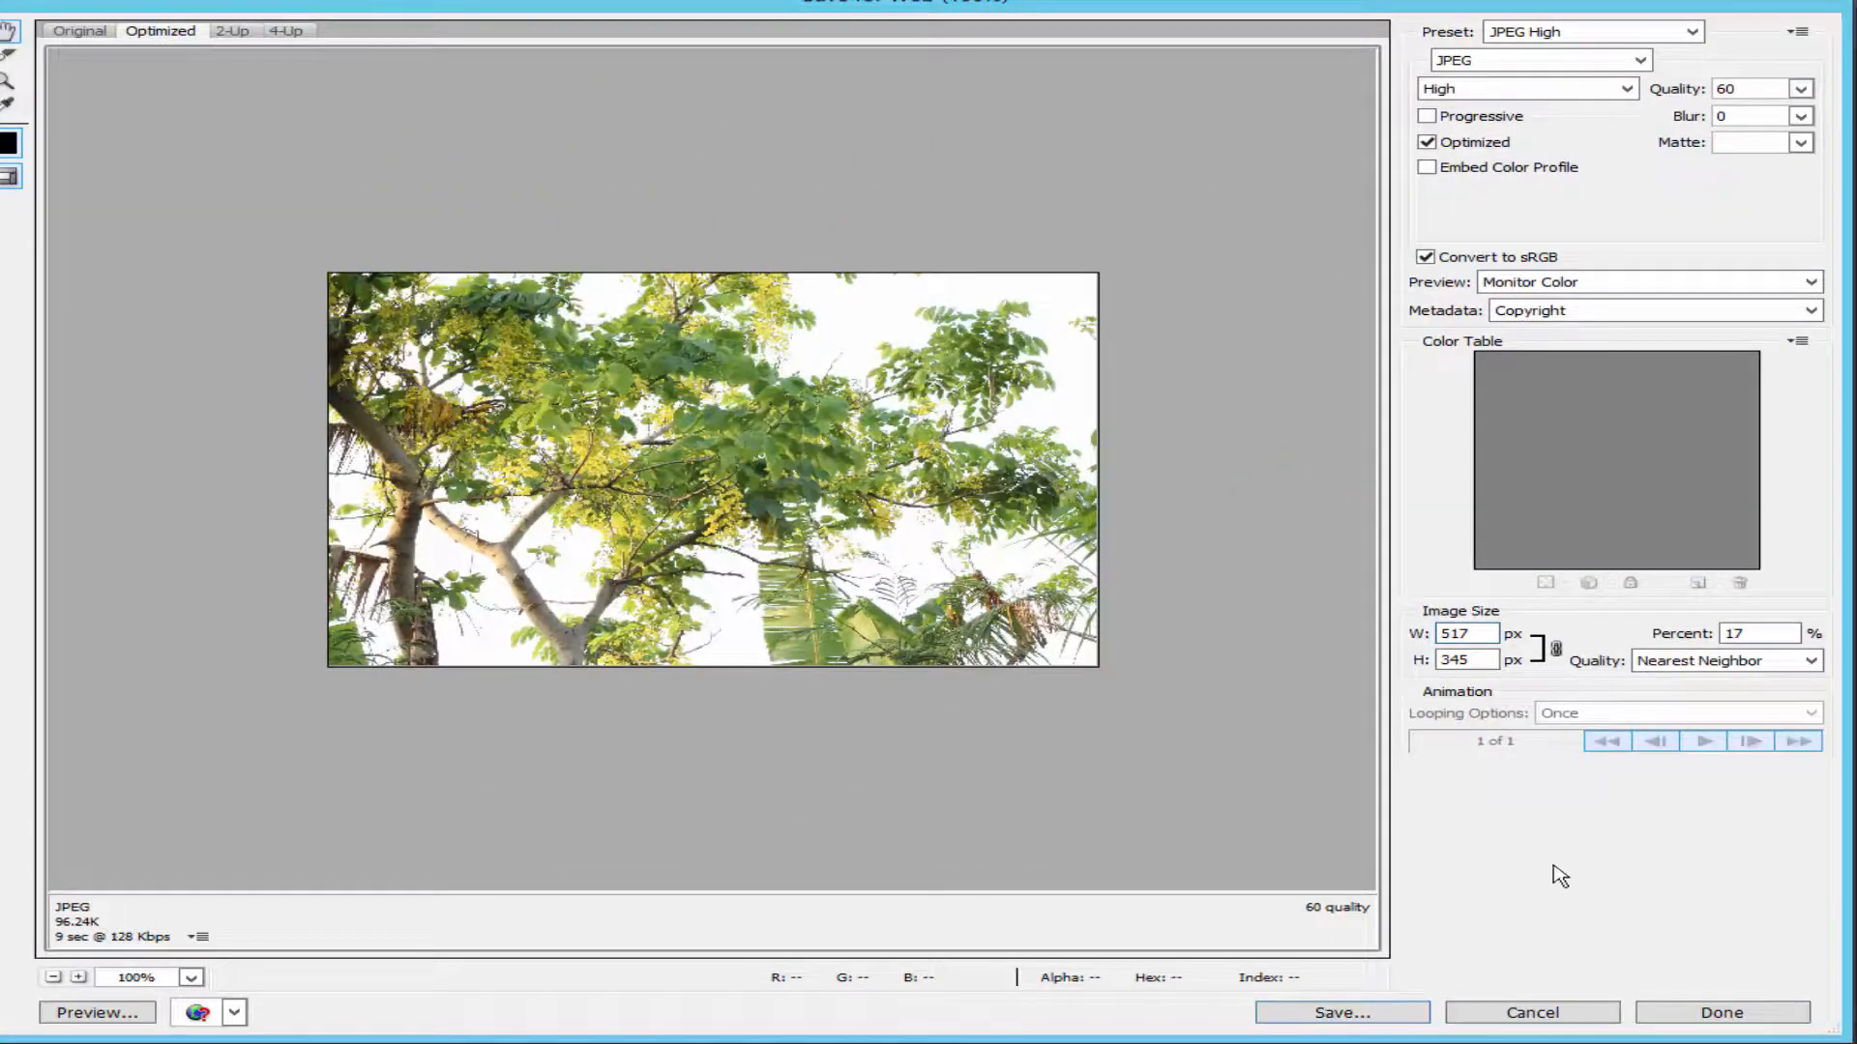
{"action": "left_click", "coordinate": [1339, 1013]}
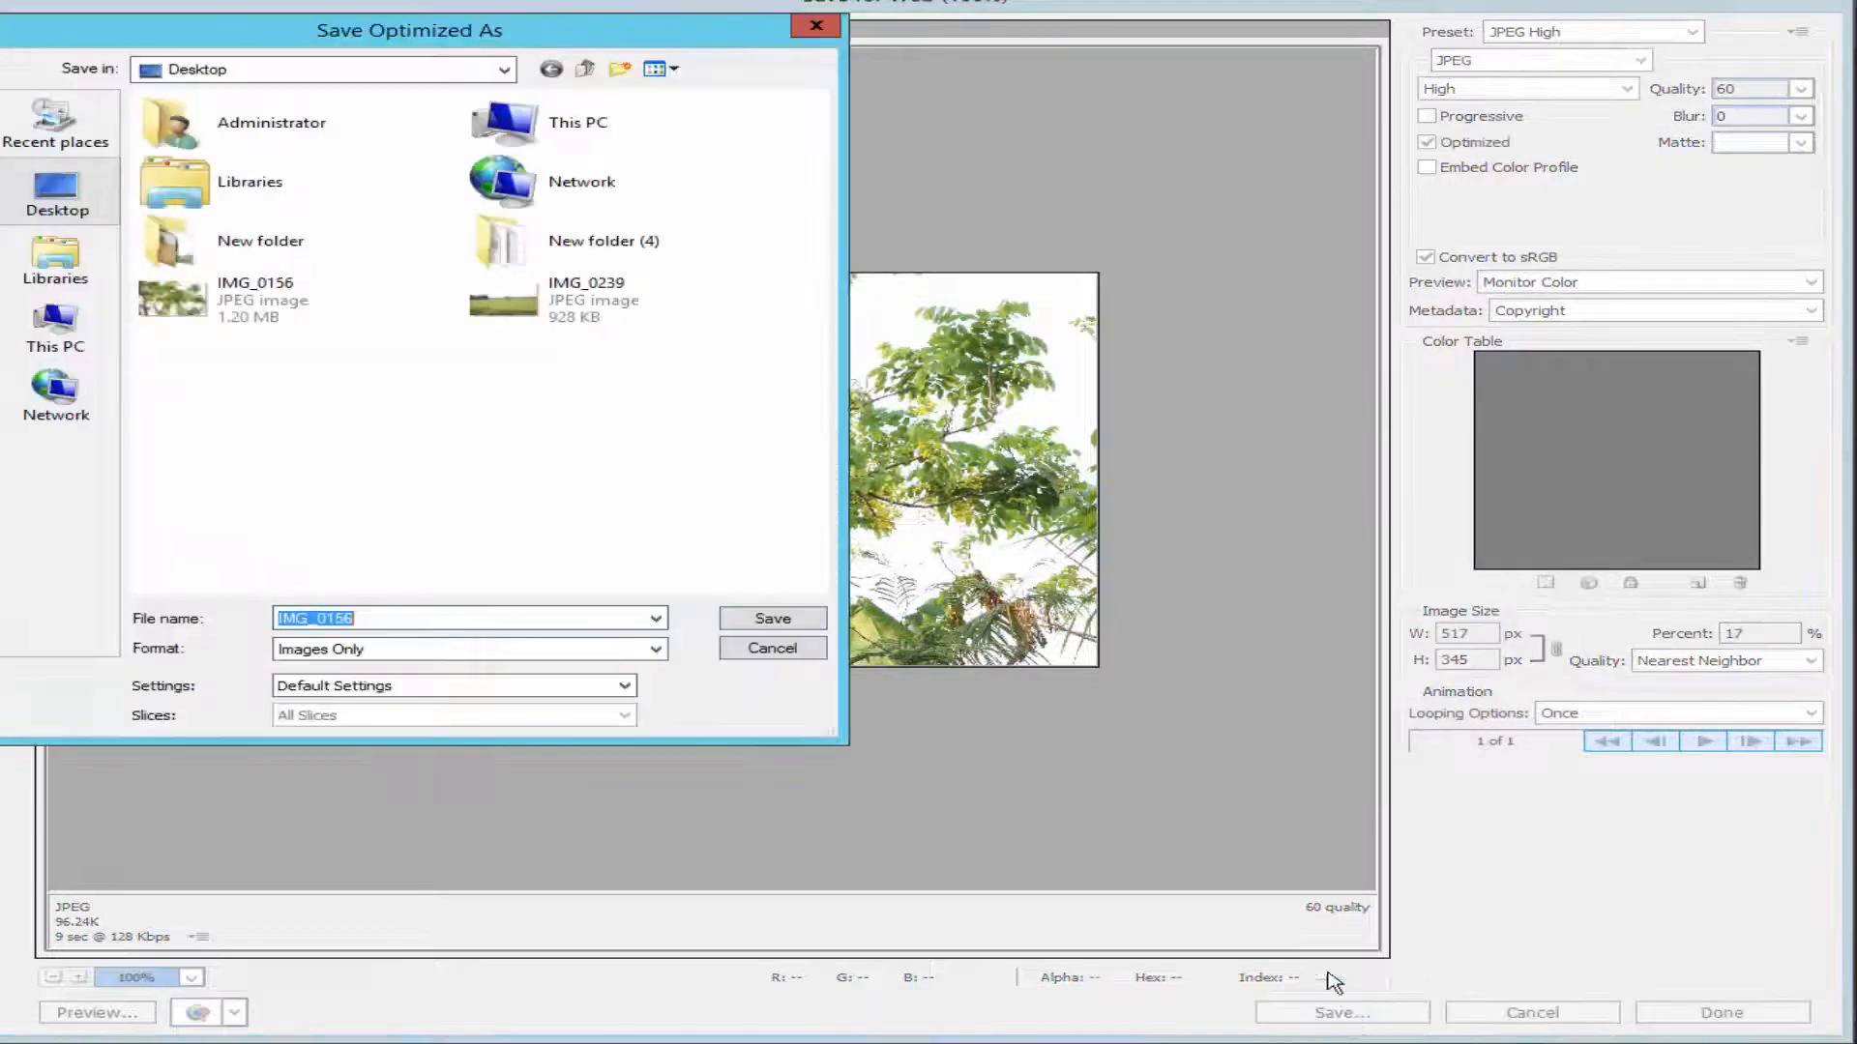
{"action": "left_click", "coordinate": [402, 619]}
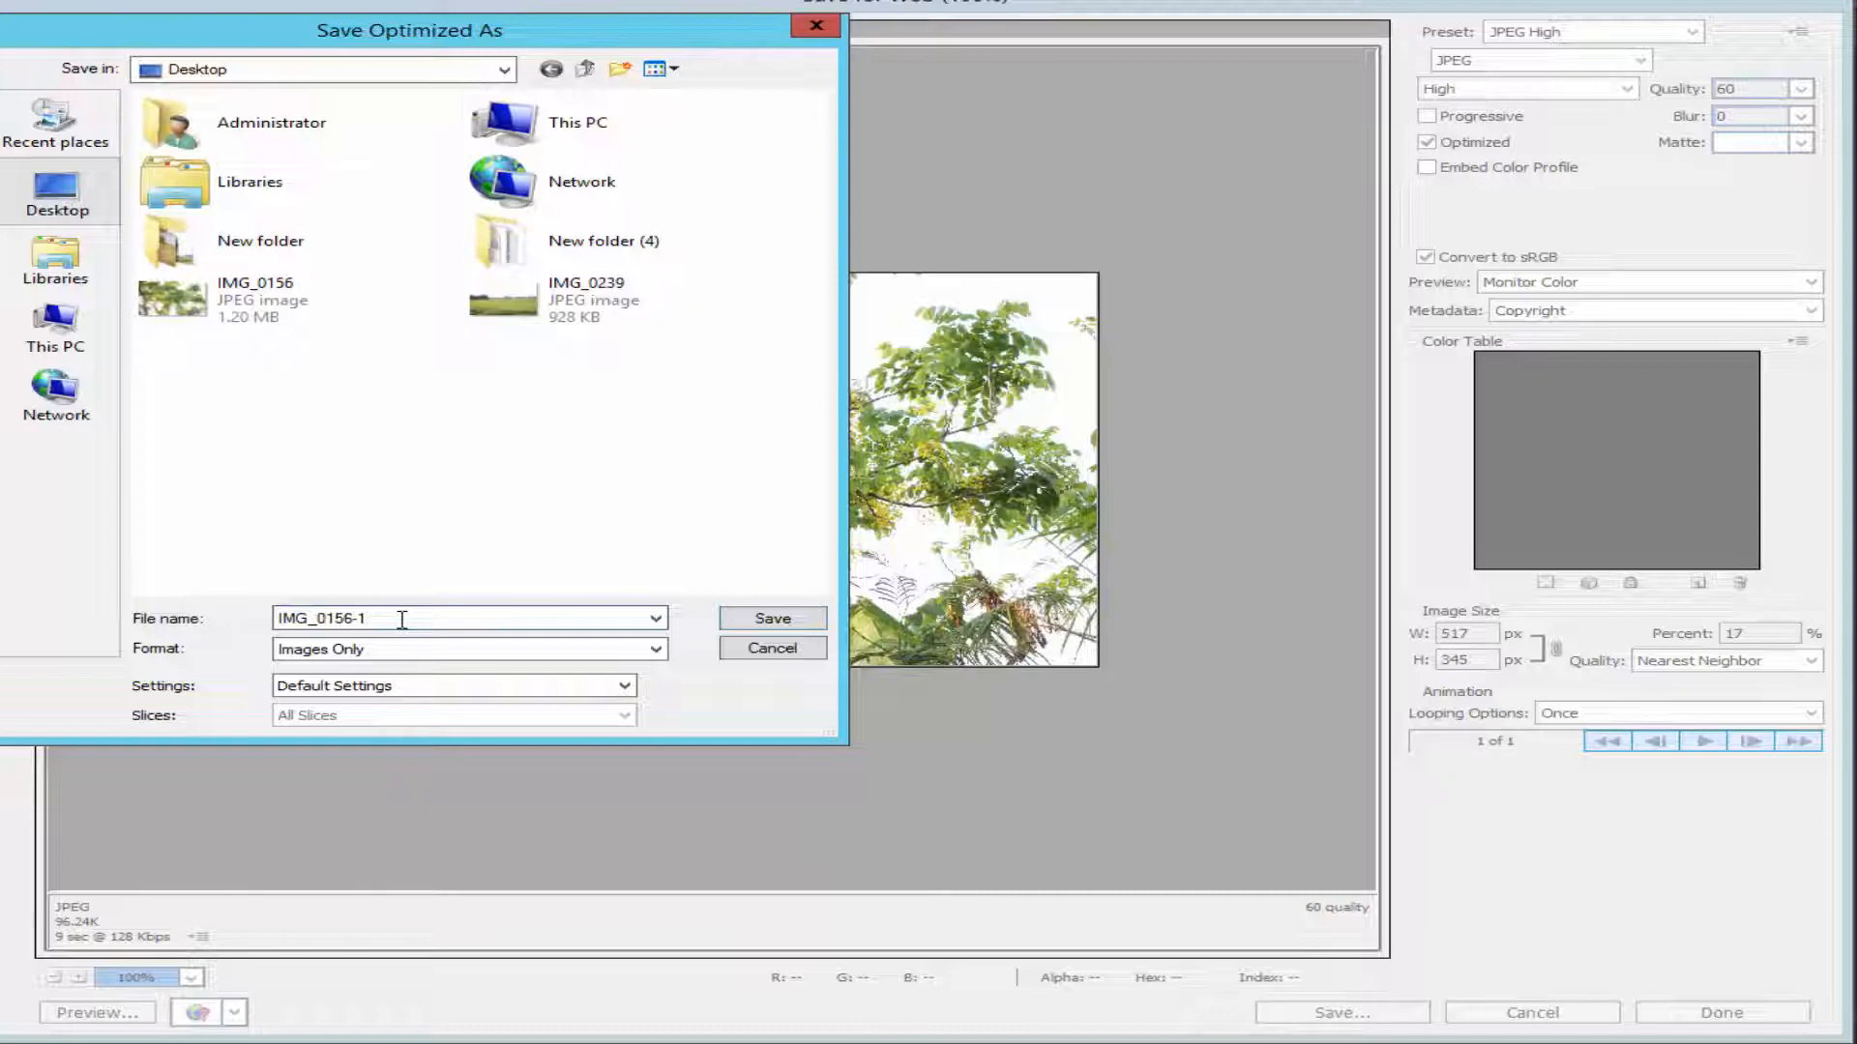
{"action": "left_click", "coordinate": [768, 618]}
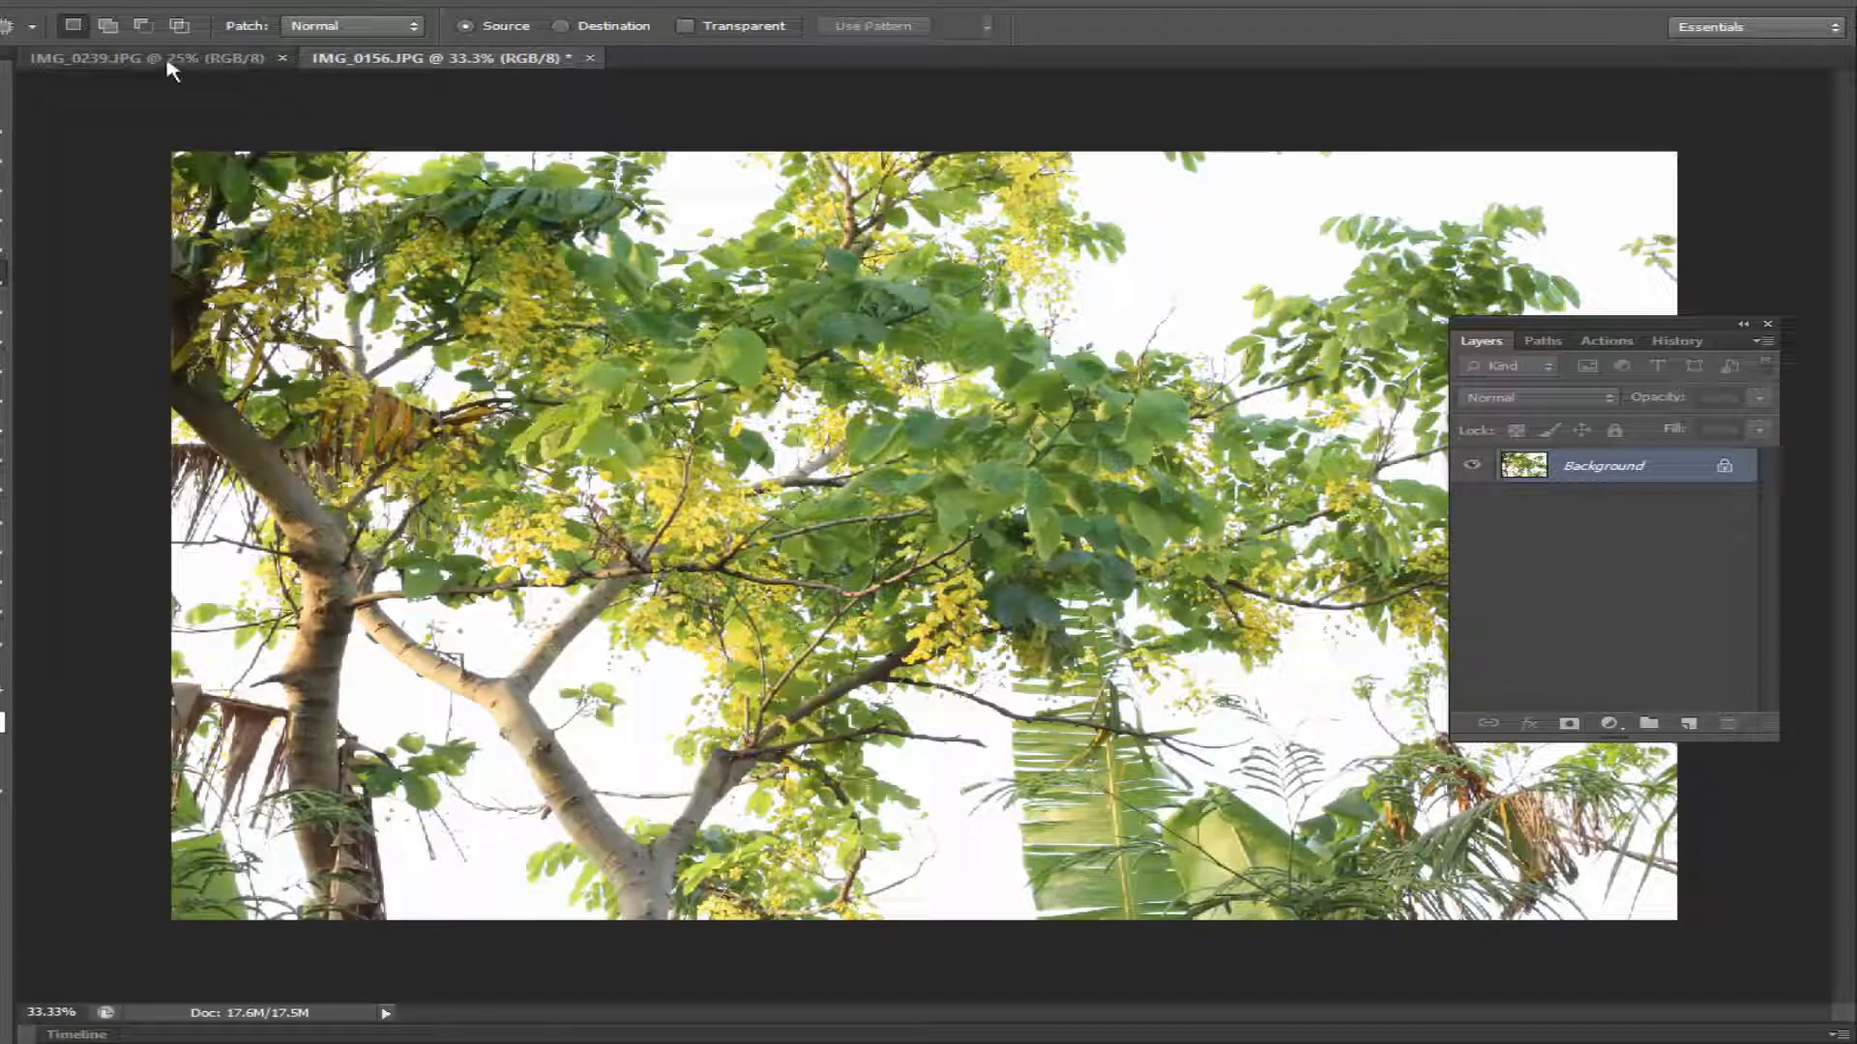
- Bring up the IMG_0239.JPG document and open Save for Web for it
{"action": "left_click", "coordinate": [179, 60]}
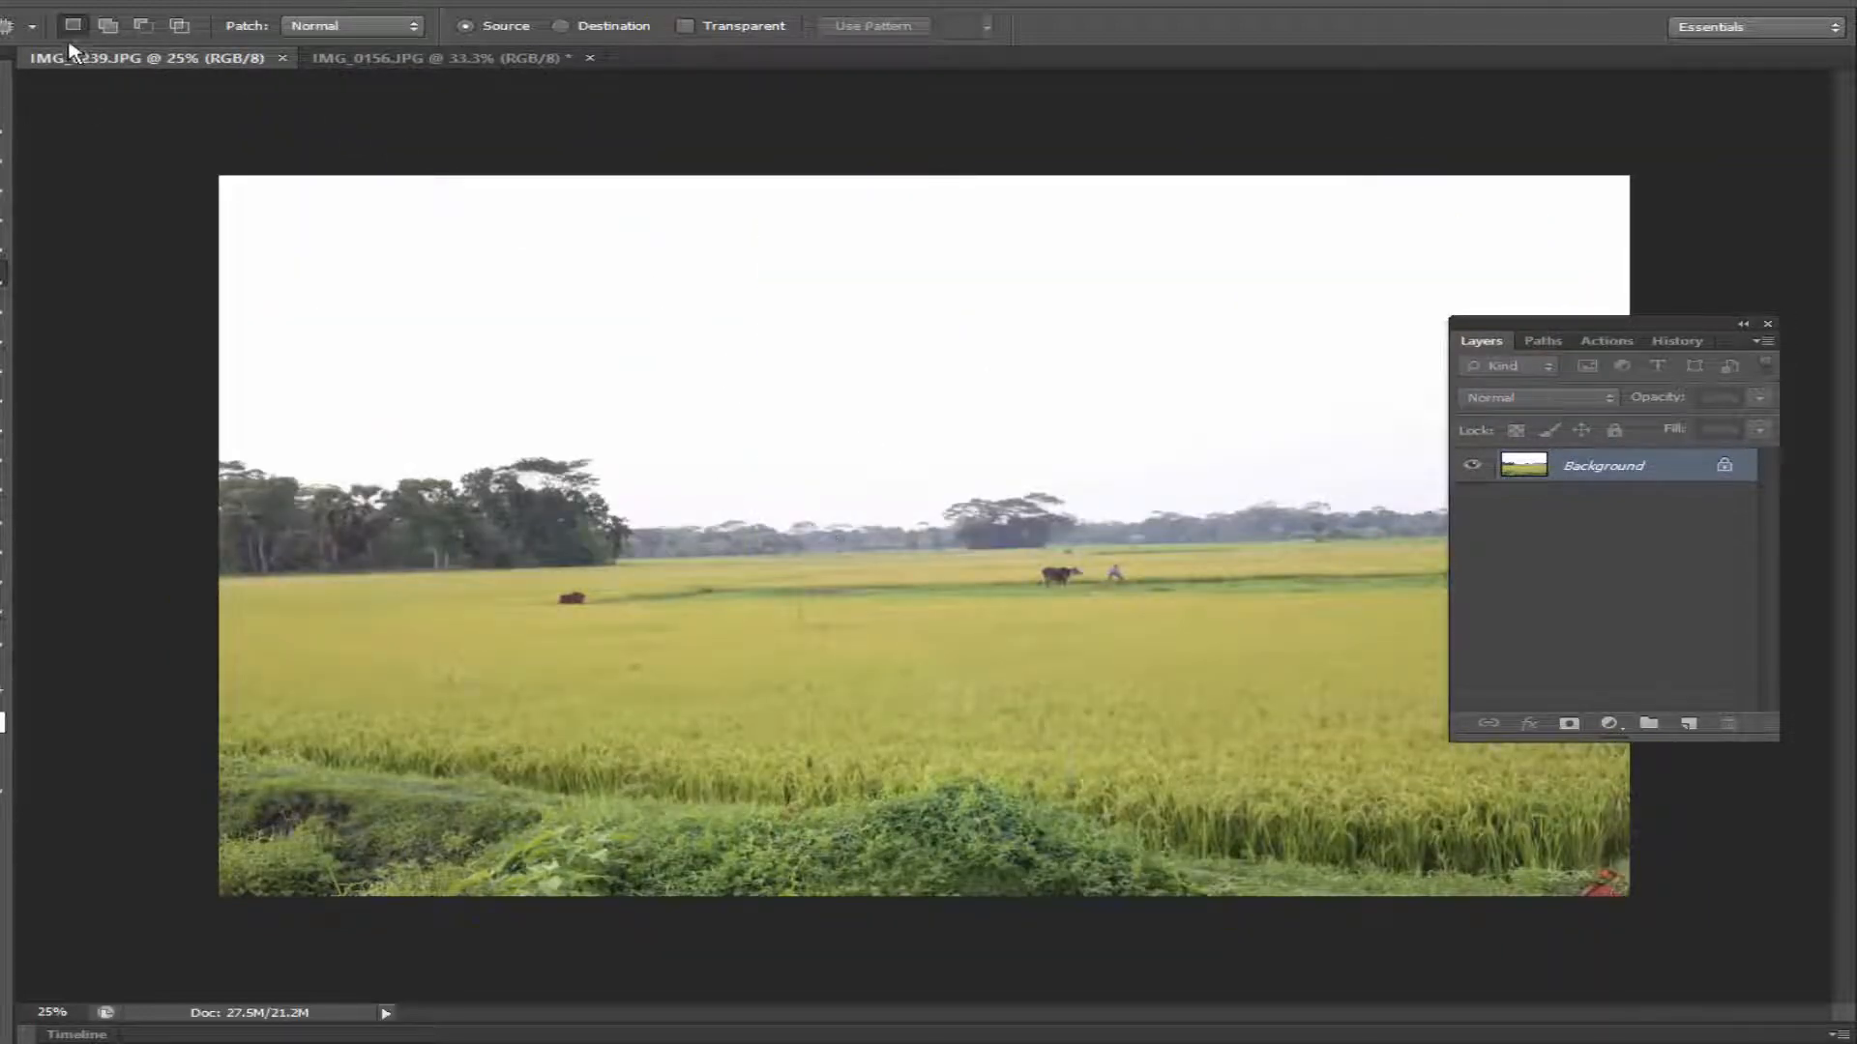
{"action": "left_click", "coordinate": [40, 5]}
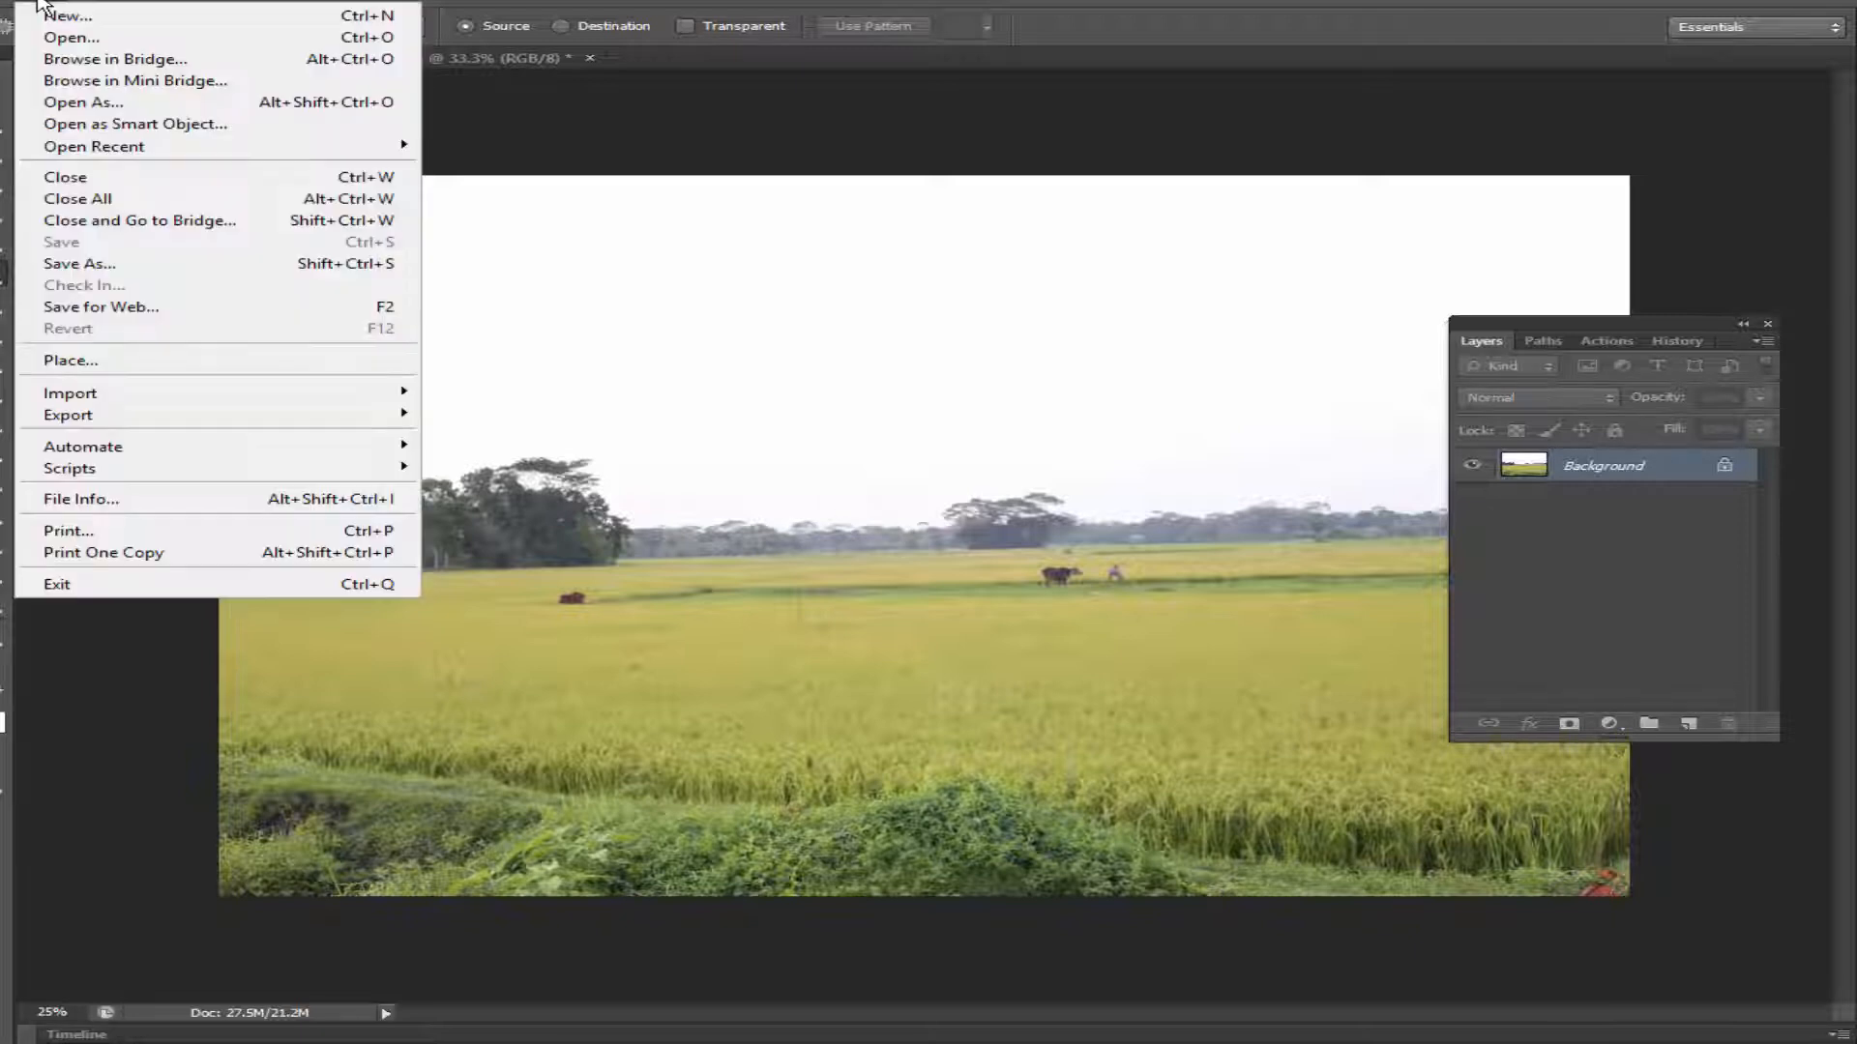
{"action": "left_click", "coordinate": [159, 304]}
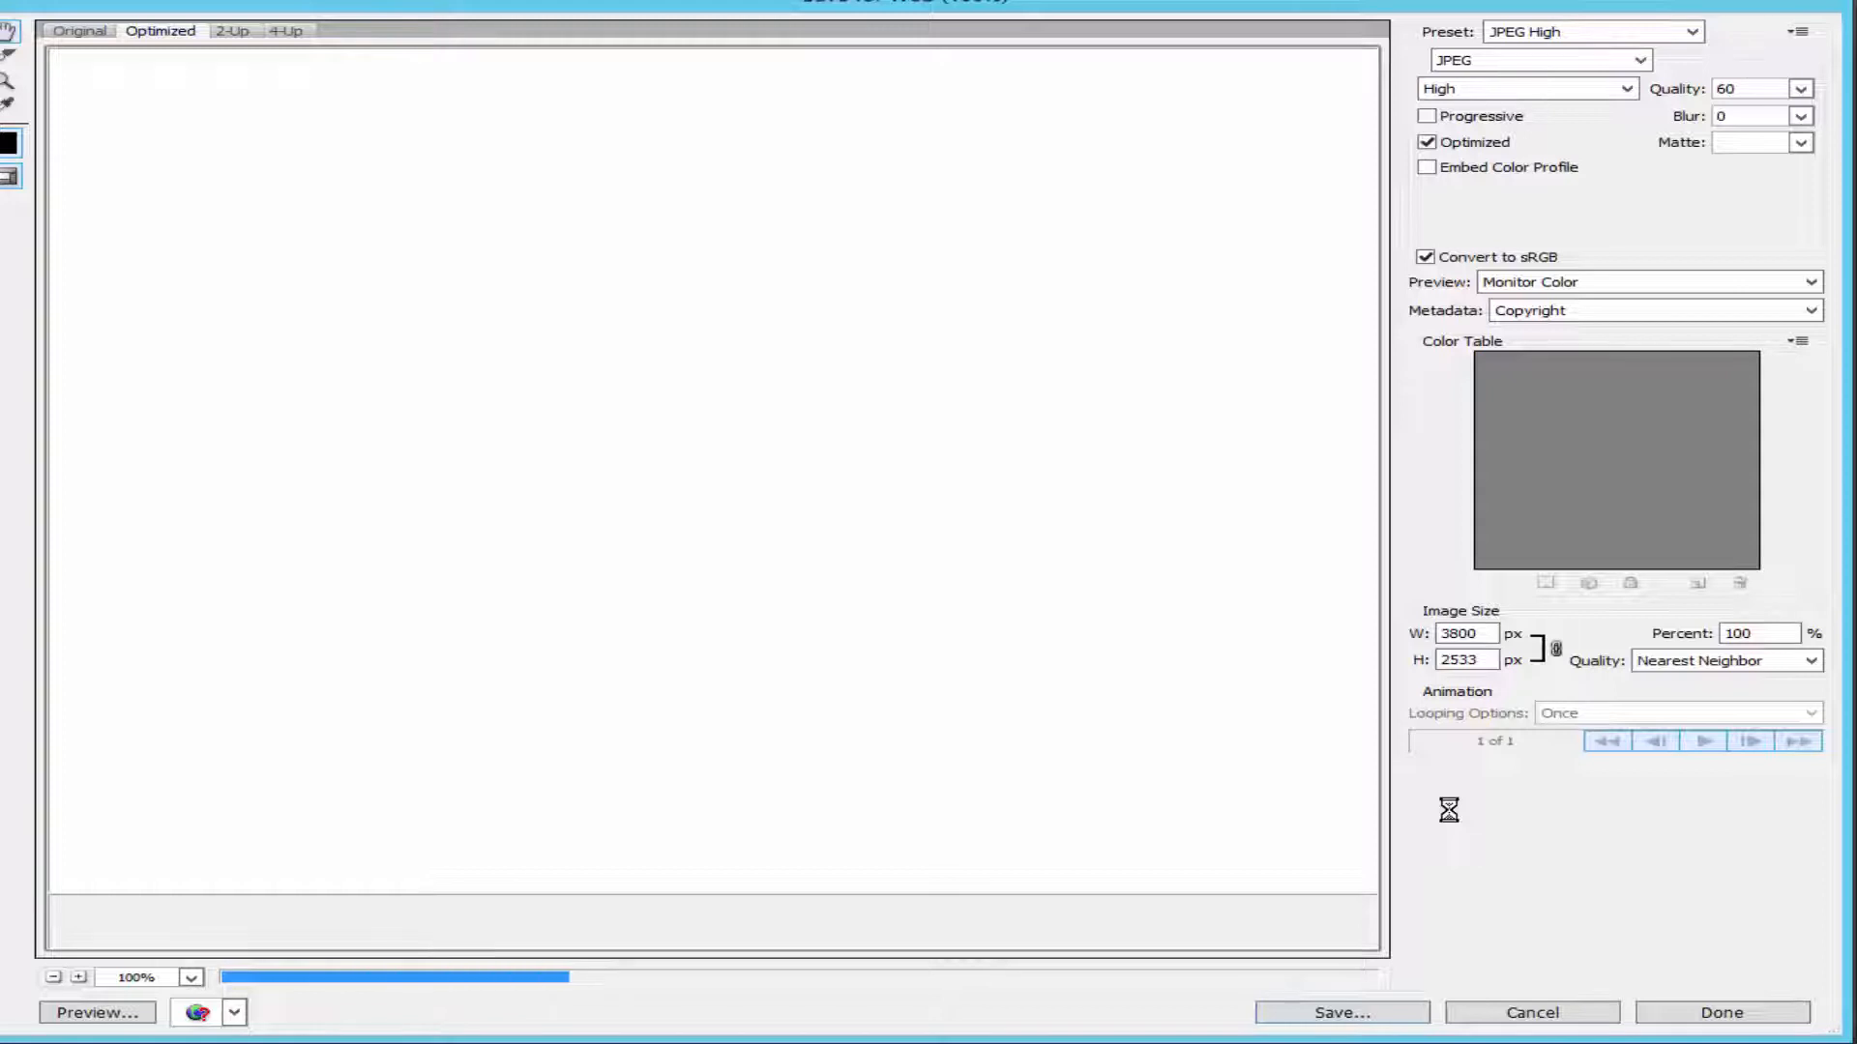
- Try scaling the field photo's export to 20 percent and 25 percent, returning to 20 percent
{"action": "left_click", "coordinate": [1752, 633]}
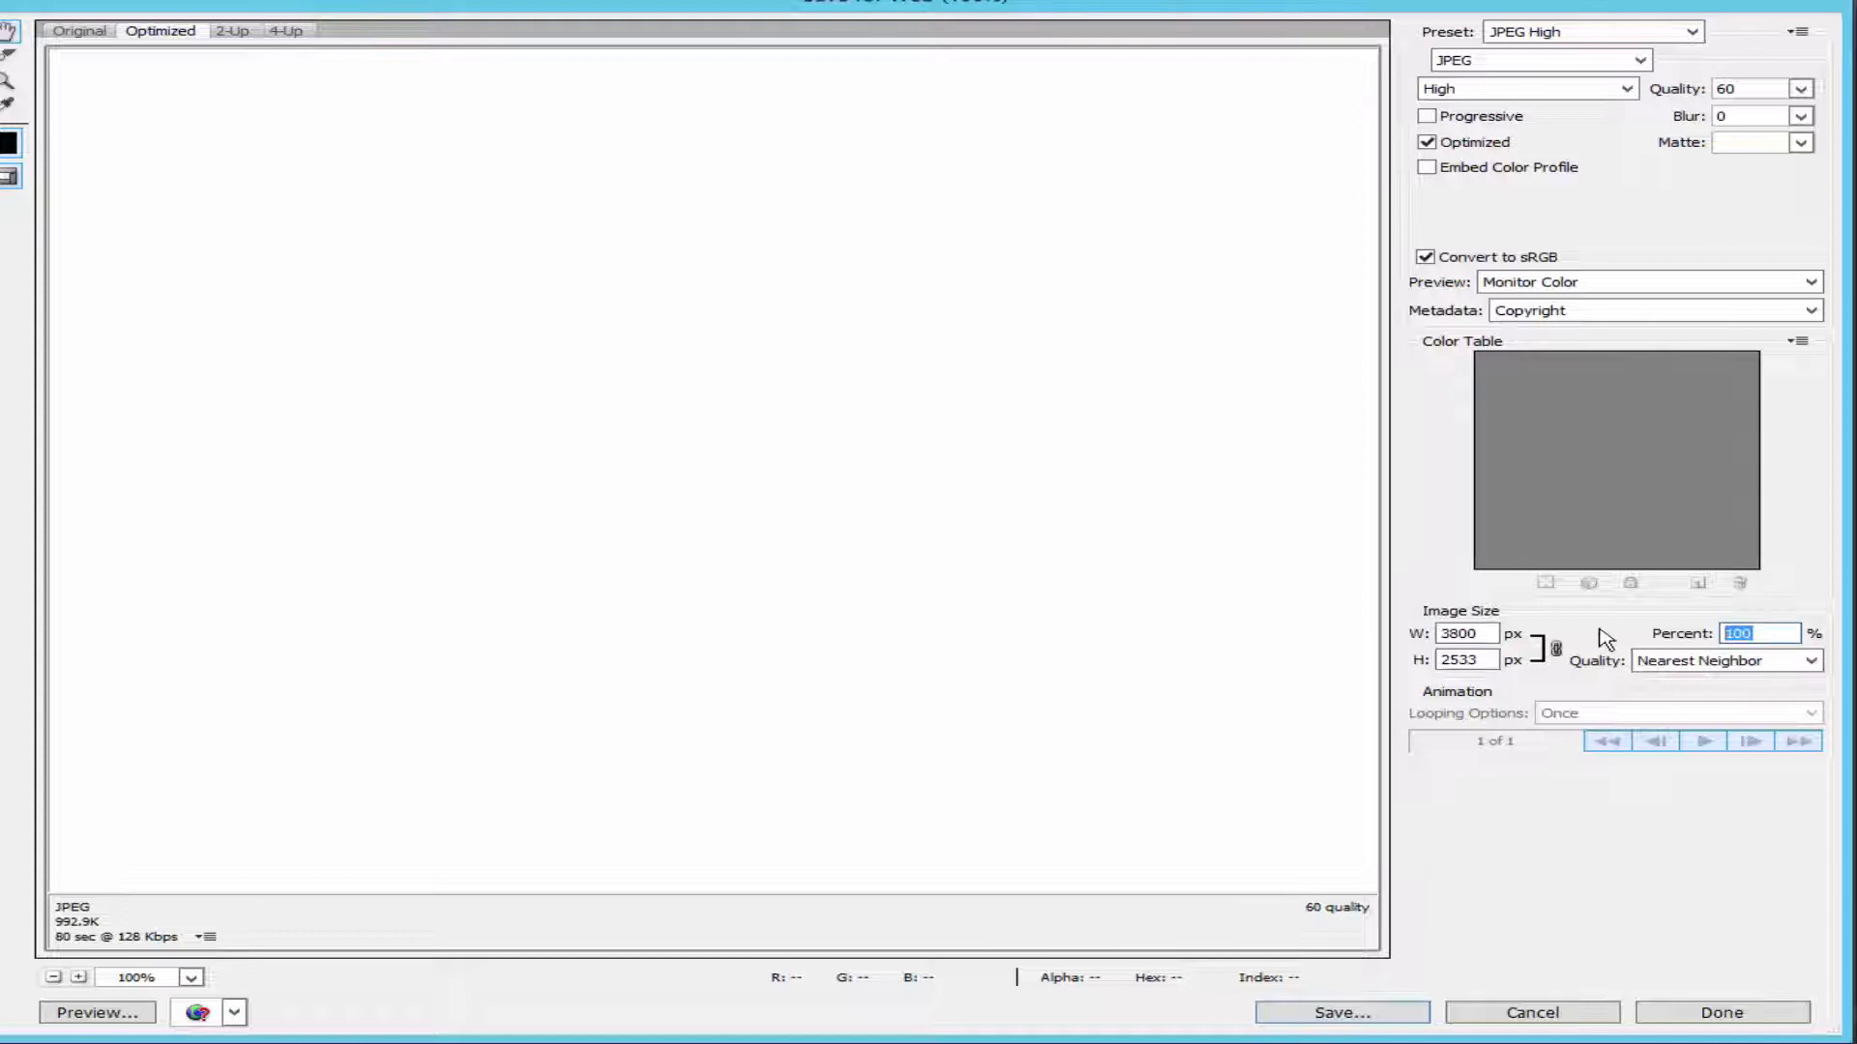
{"action": "type", "text": "20"}
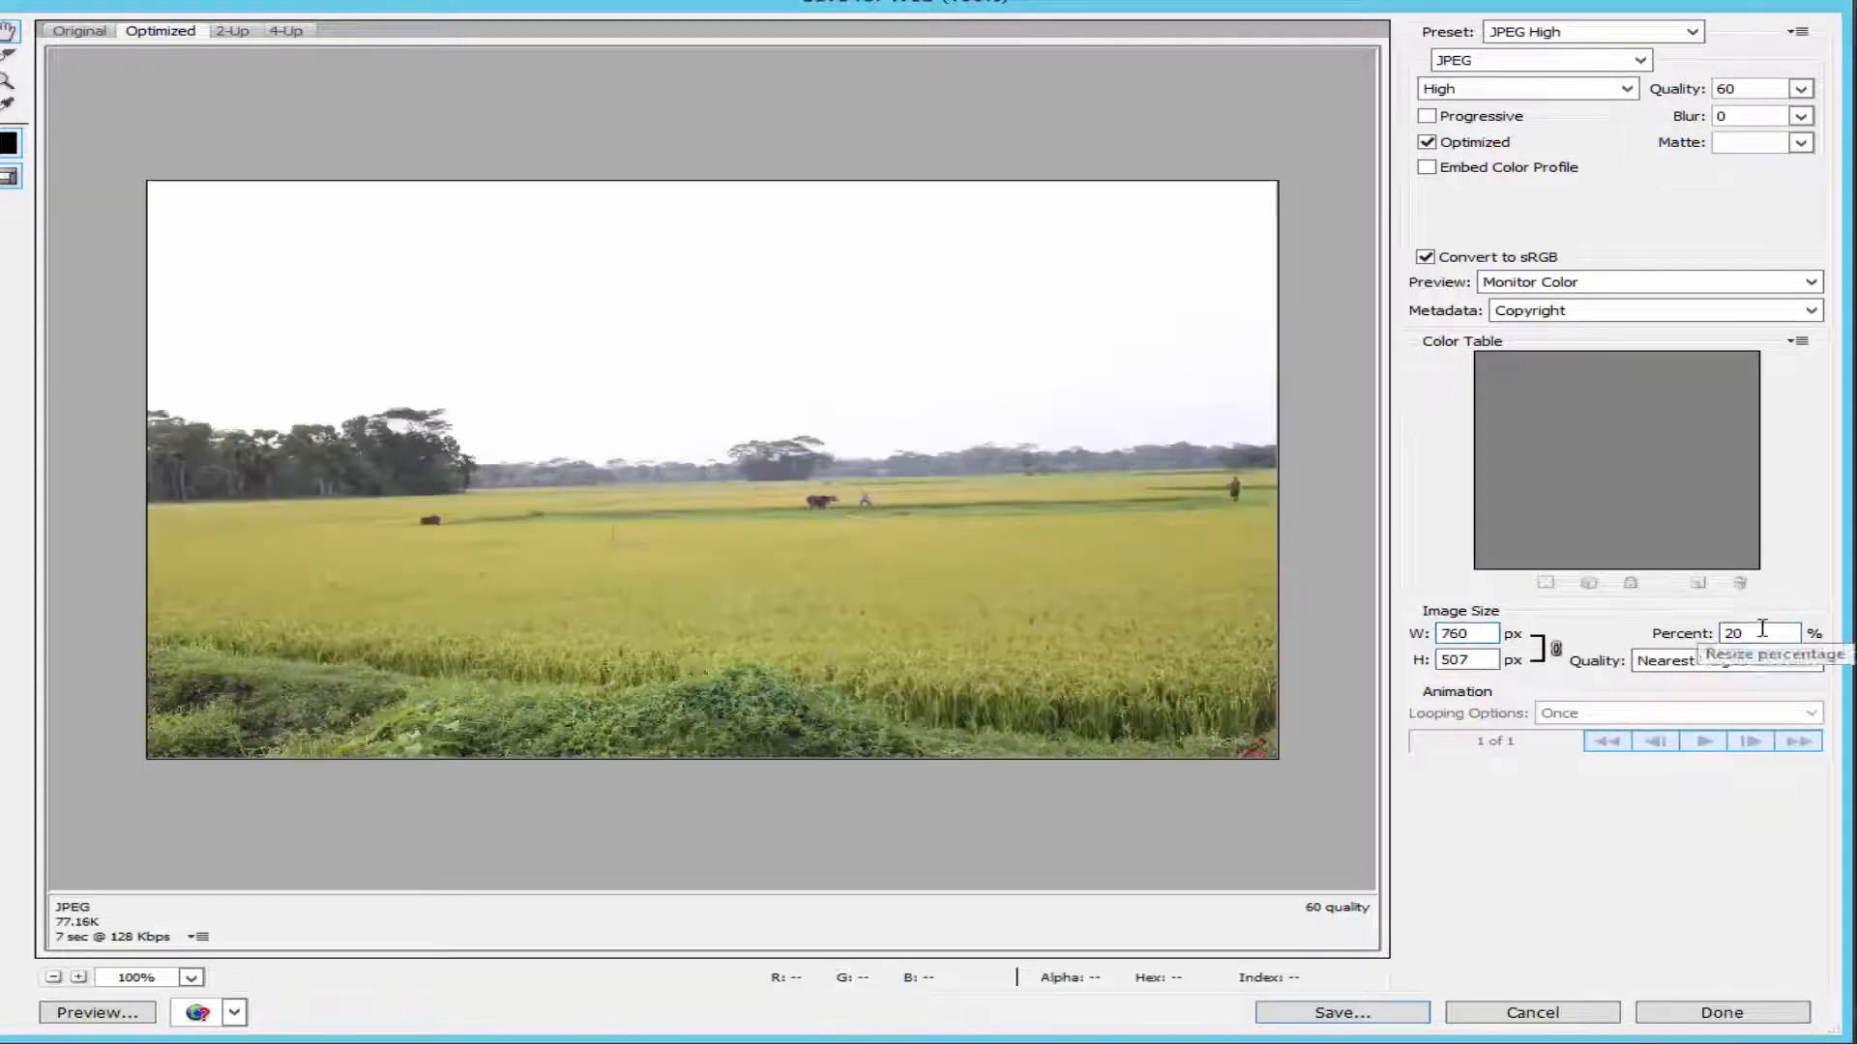
{"action": "left_click_drag", "start_coordinate": [1762, 634], "coordinate": [1631, 638]}
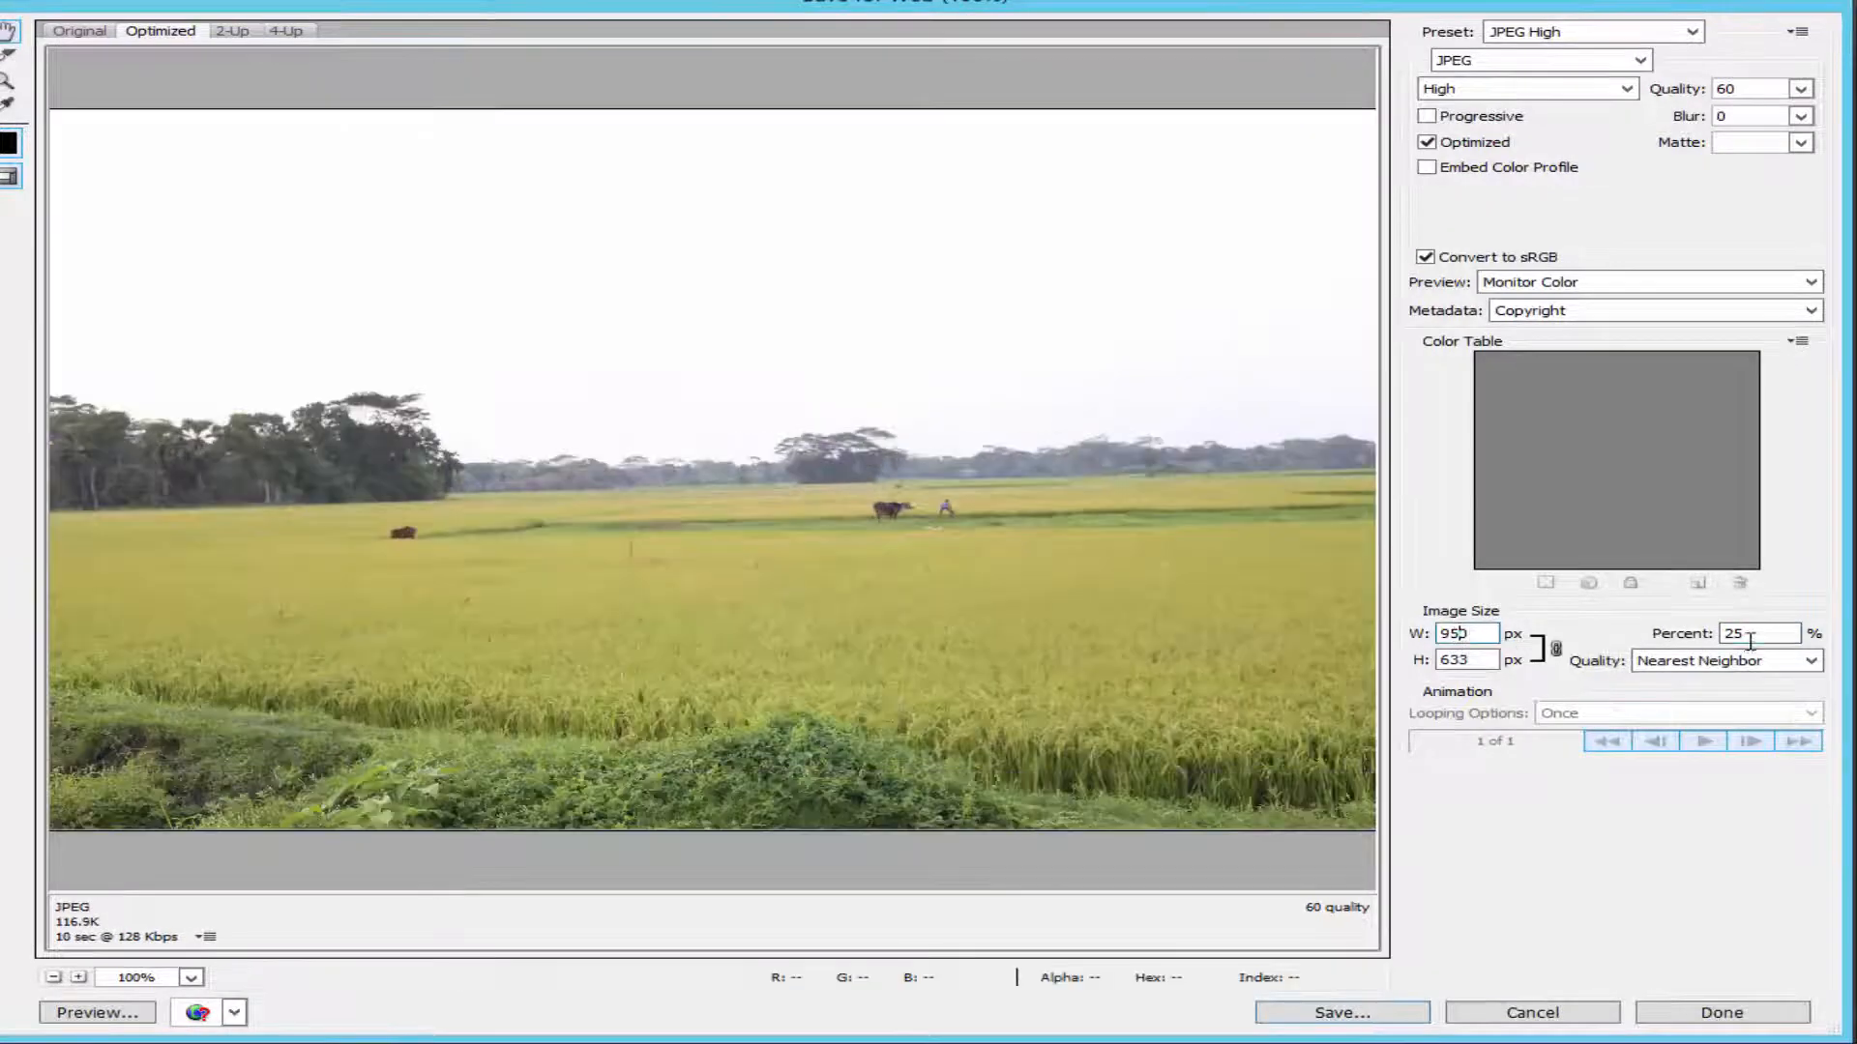
{"action": "left_click_drag", "start_coordinate": [1746, 638], "coordinate": [1680, 643]}
{"action": "type", "text": "20"}
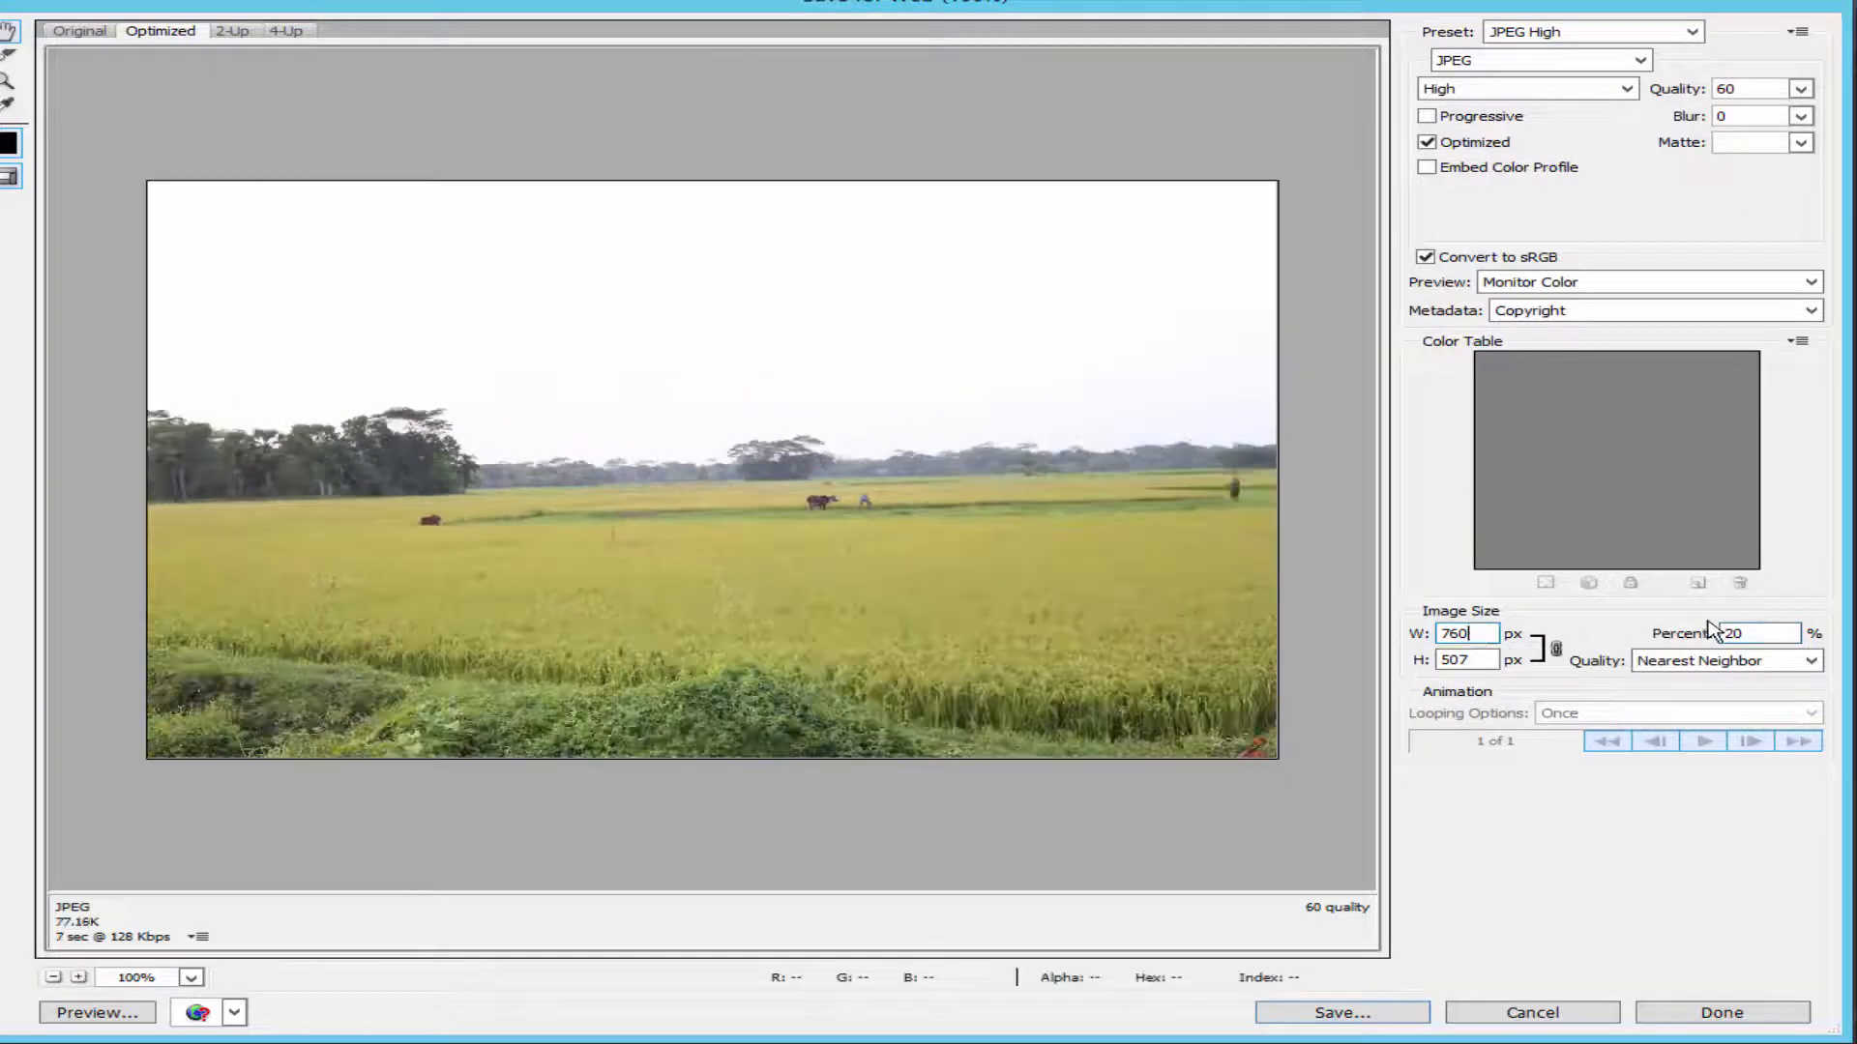
- Set the field photo's export scale to 23 percent, keeping Nearest Neighbor as the resampling quality
{"action": "left_click_drag", "start_coordinate": [1755, 633], "coordinate": [1722, 633]}
{"action": "type", "text": "23"}
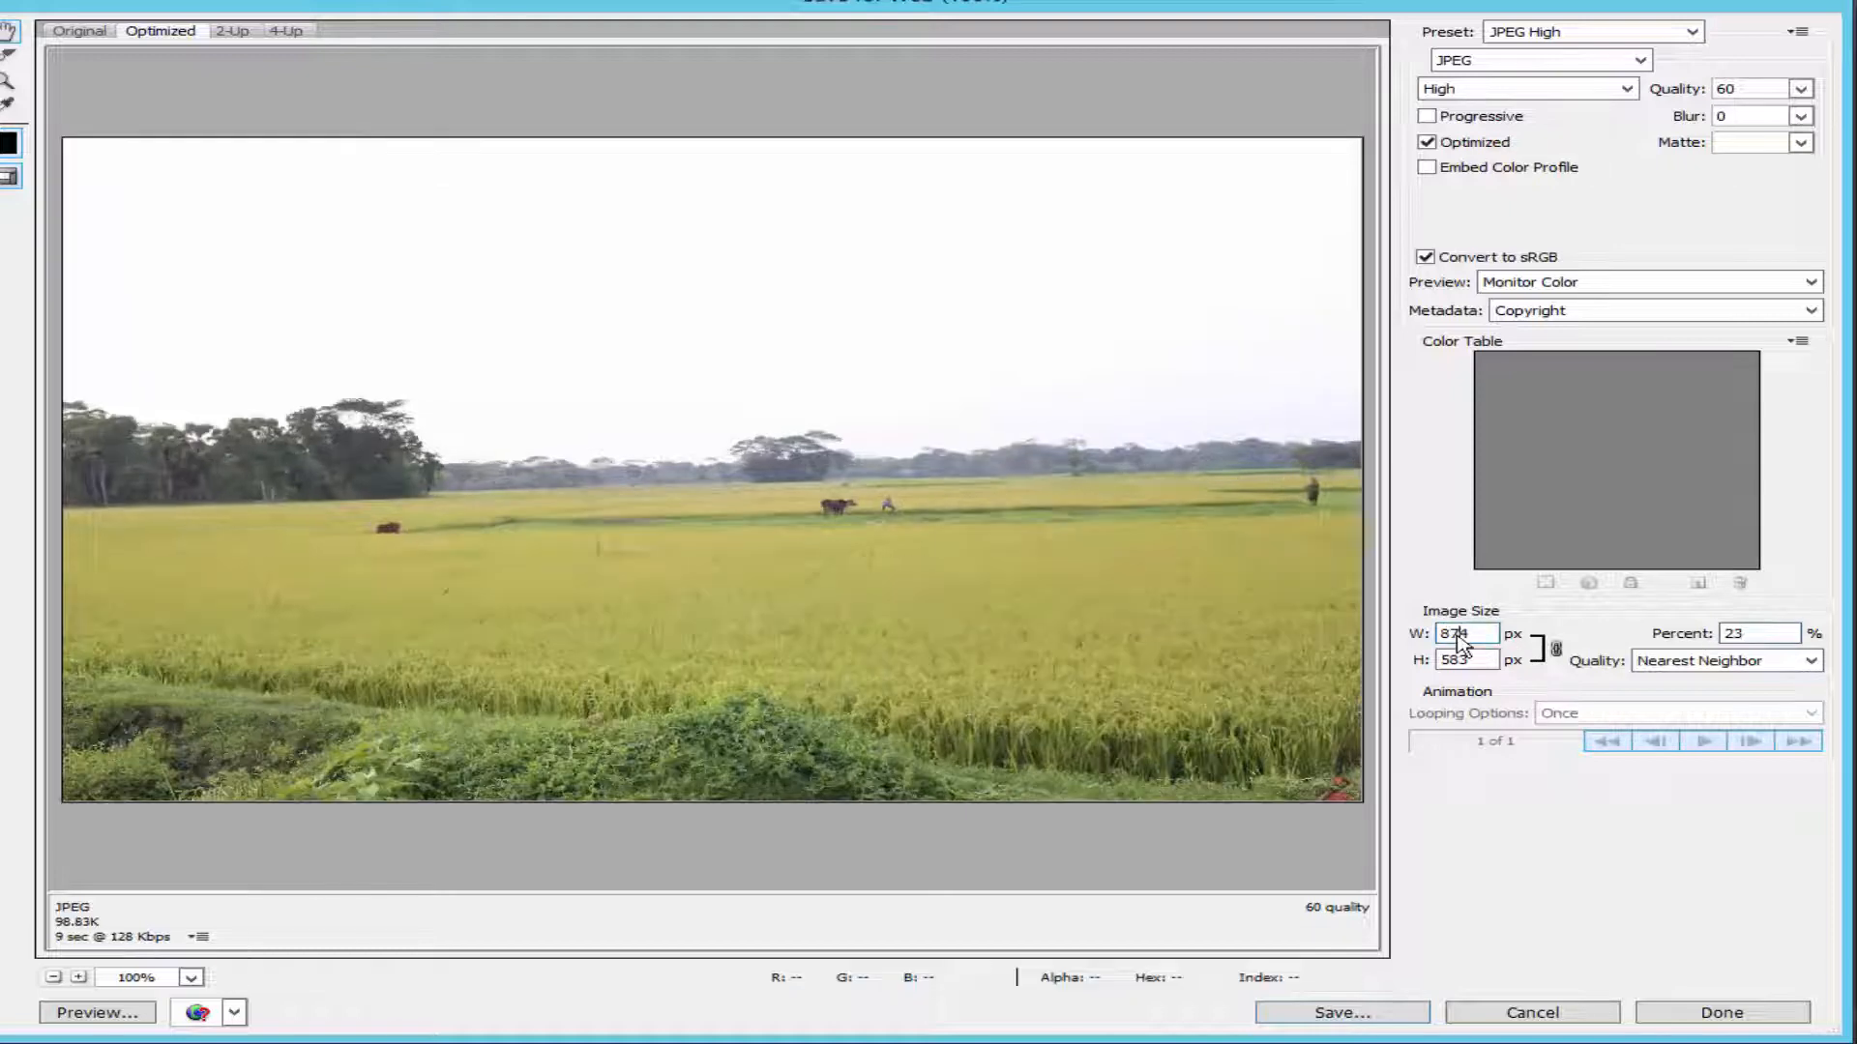
{"action": "left_click", "coordinate": [1741, 662]}
{"action": "left_click", "coordinate": [1719, 665]}
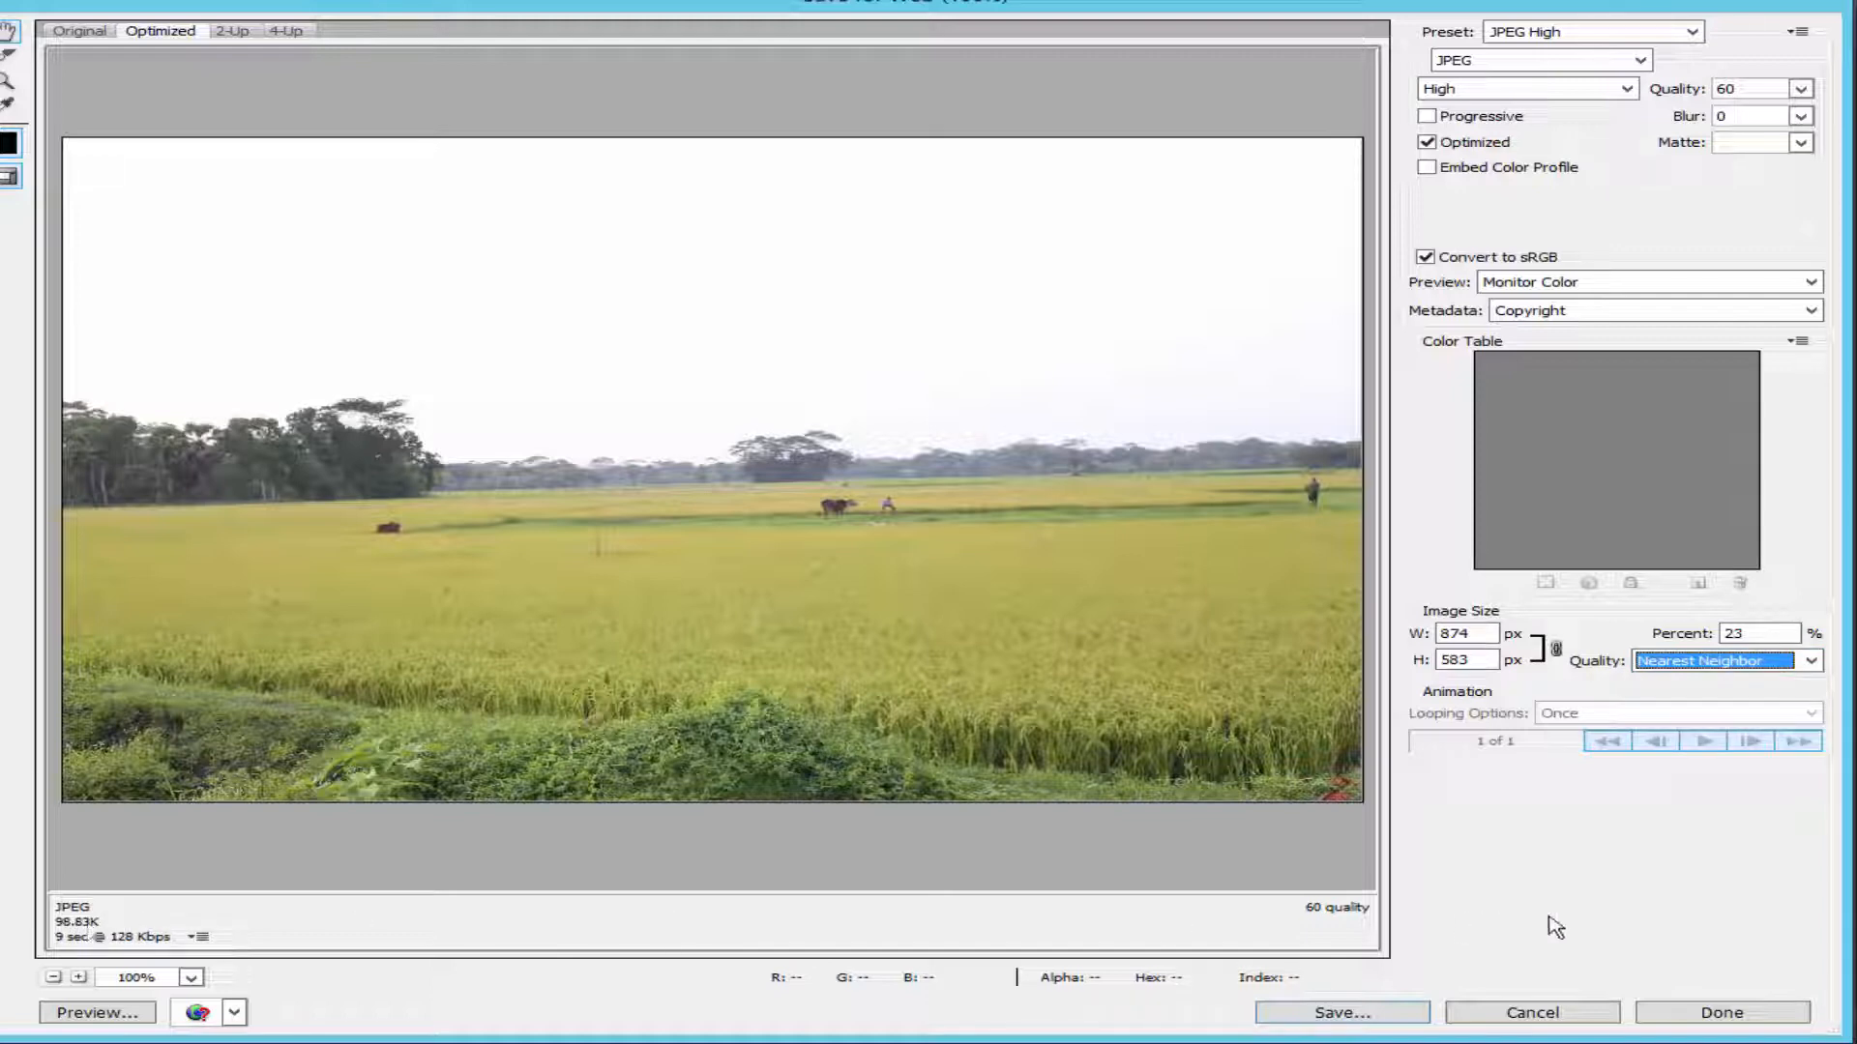
- Save the optimized field photo to the desktop as IMG_0239-1
{"action": "left_click", "coordinate": [1343, 1013]}
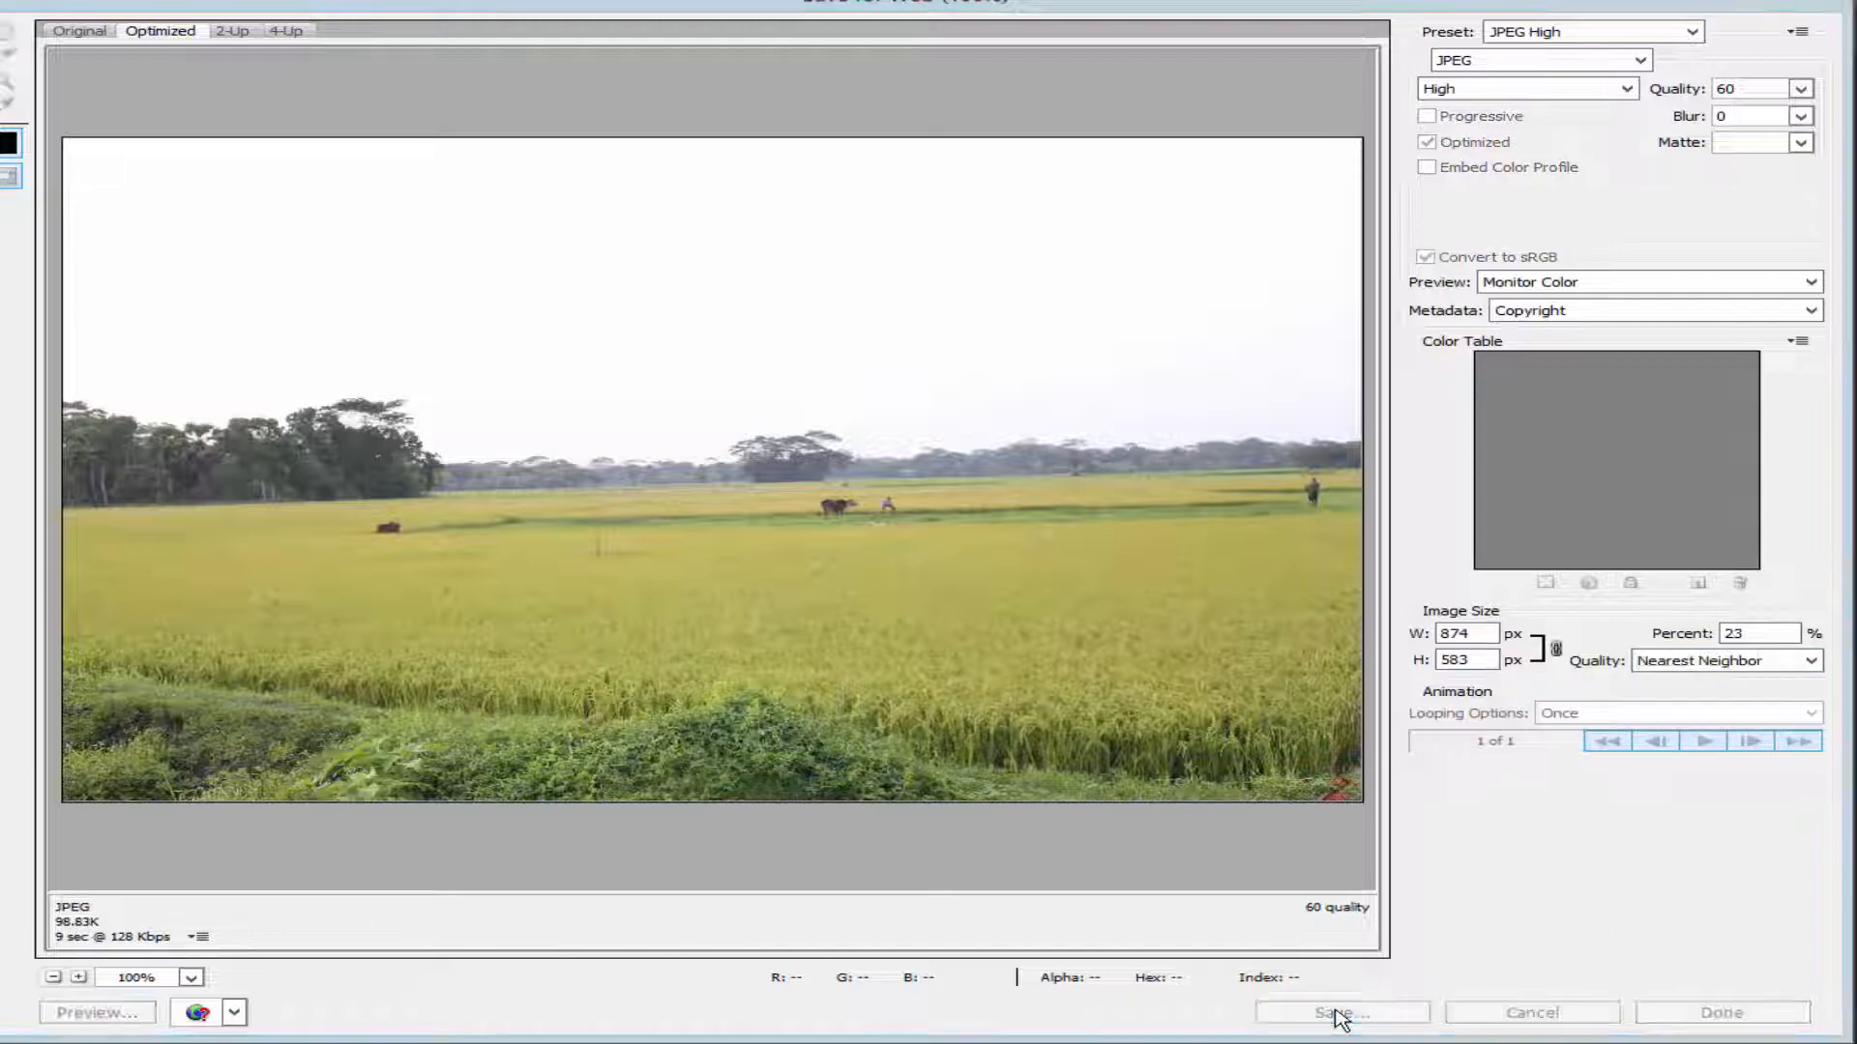
{"action": "left_click", "coordinate": [411, 617]}
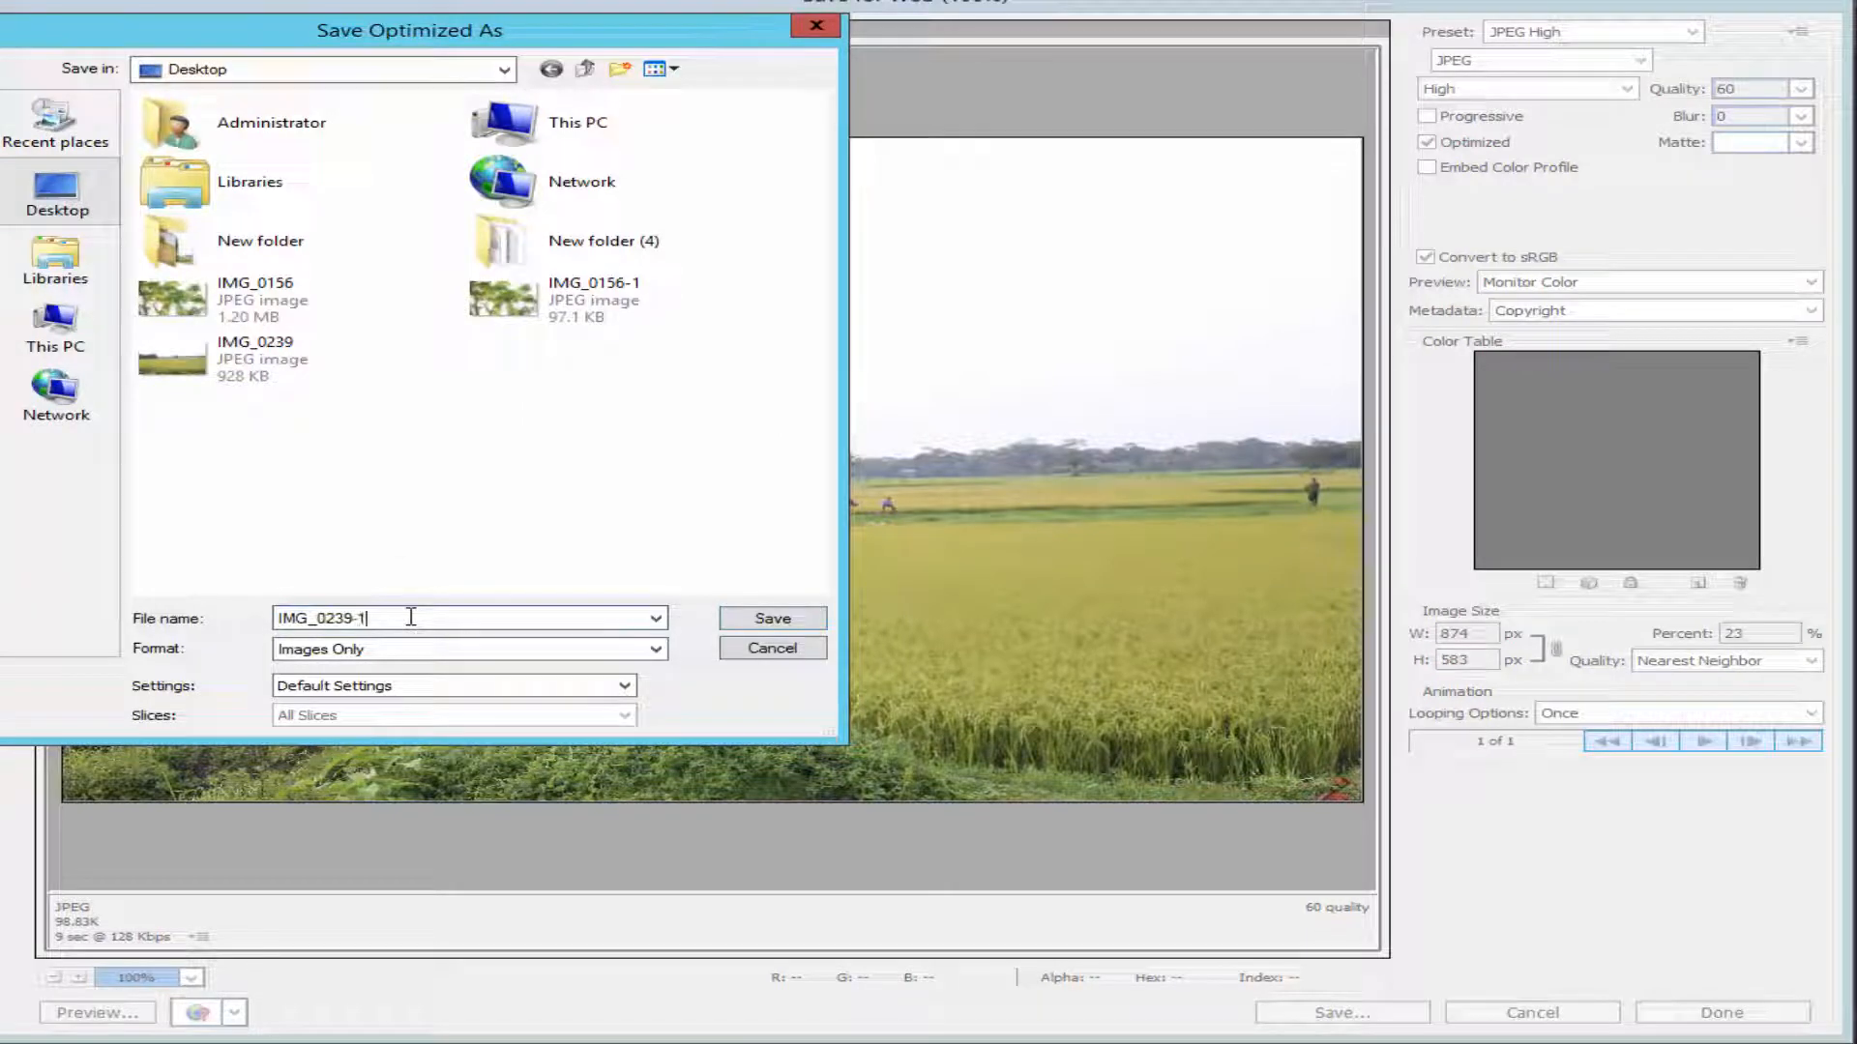
{"action": "left_click", "coordinate": [774, 618]}
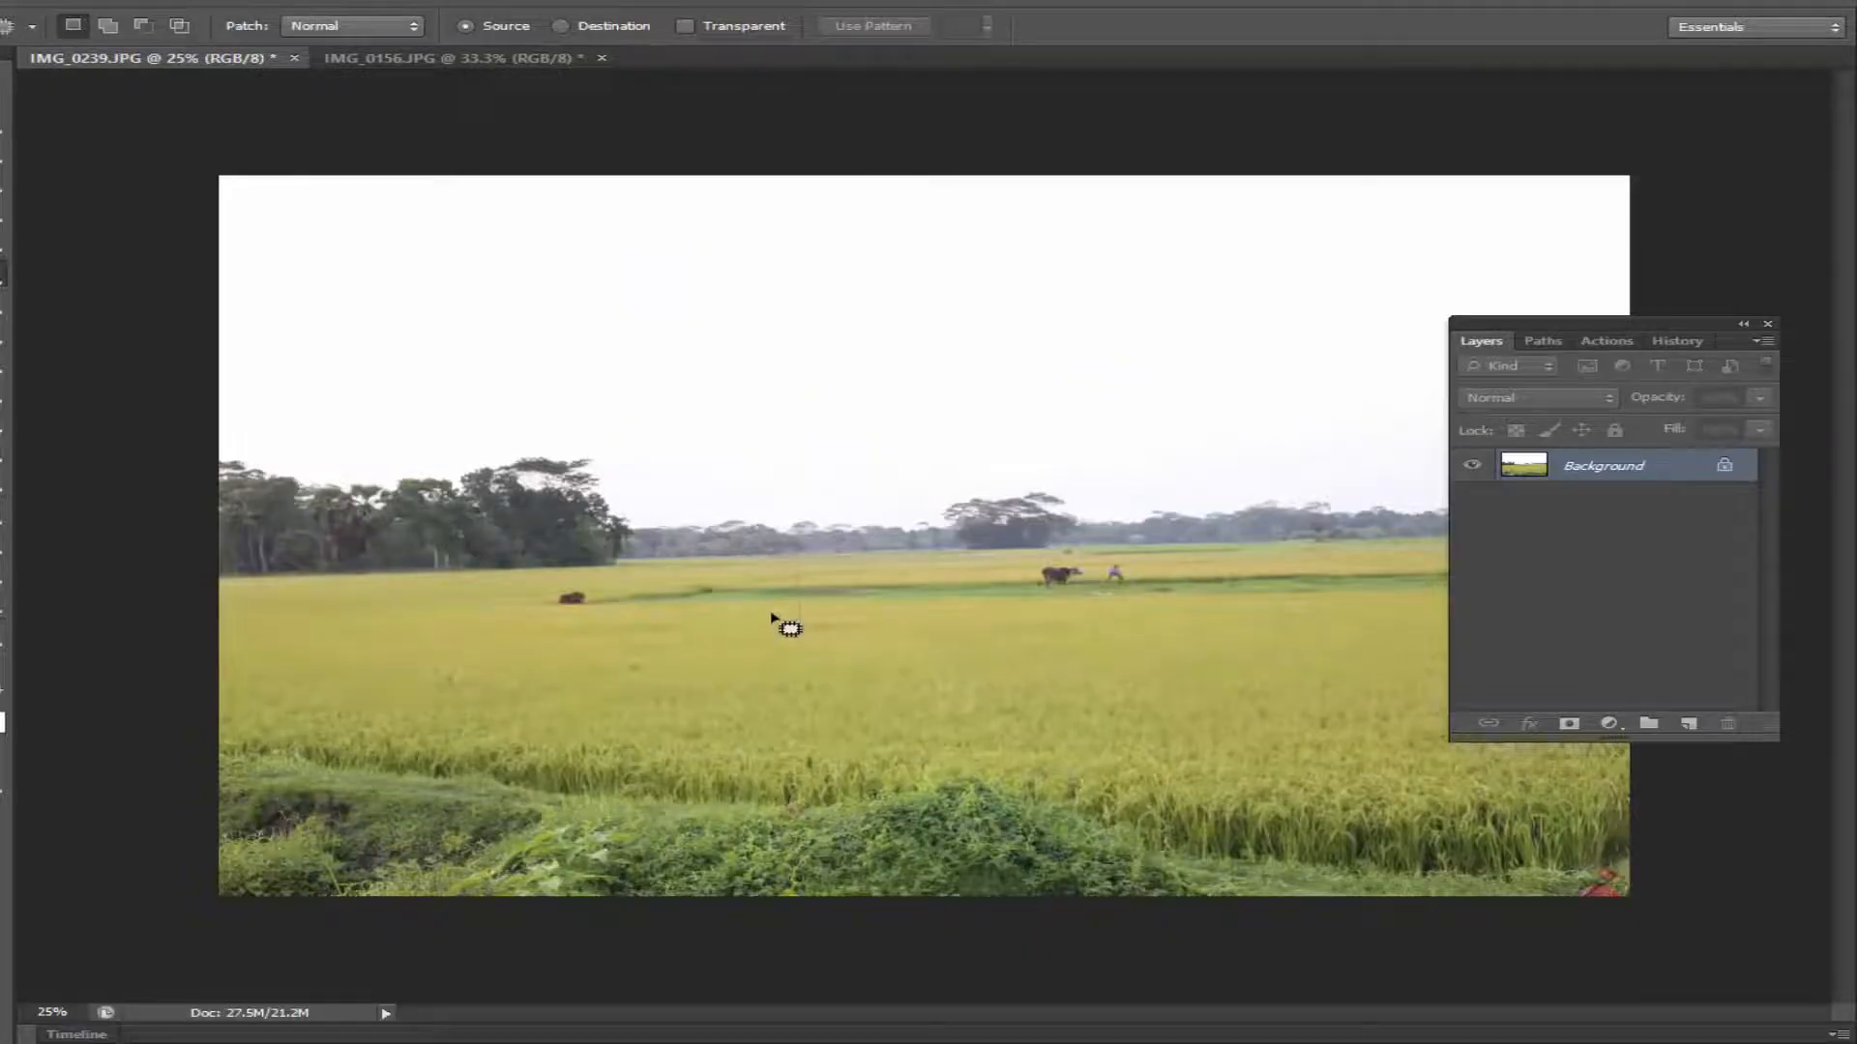
- Show the desktop and move the exported IMG_0239-1 and IMG_0156-1 files near the two original images
{"action": "key", "text": "super+d"}
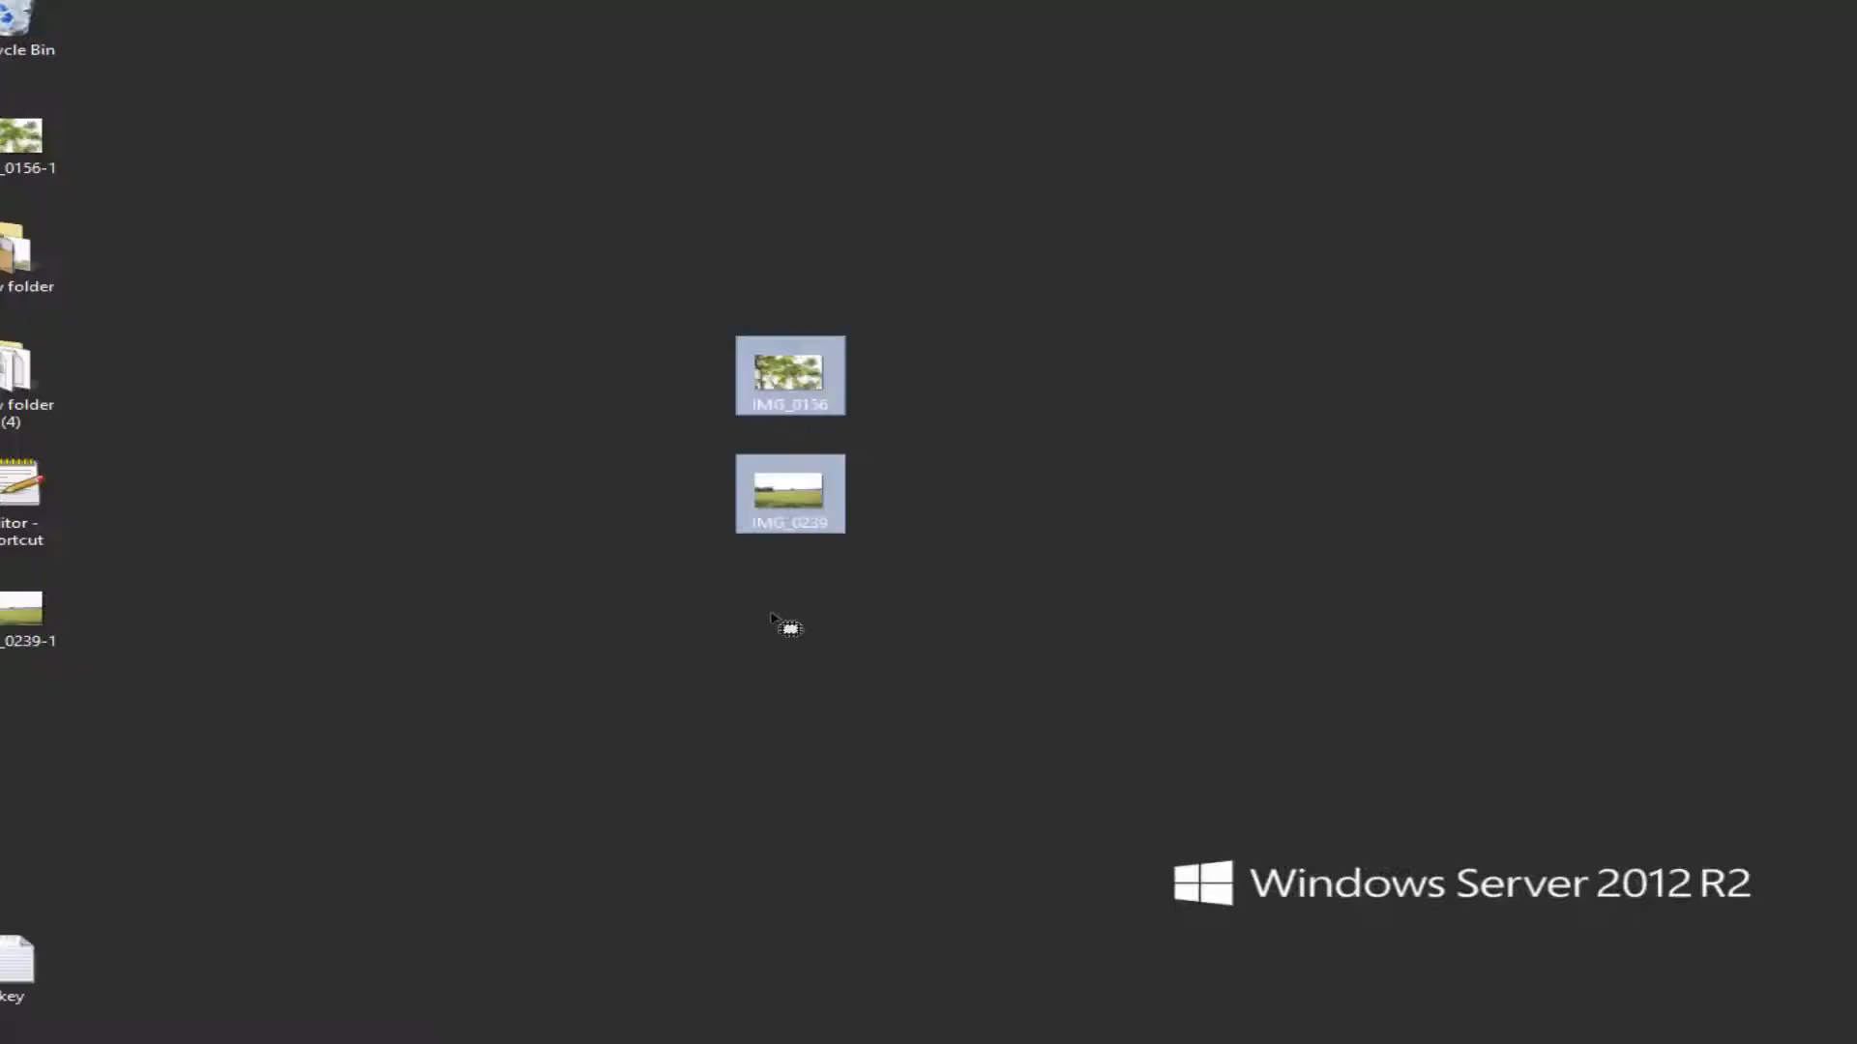
{"action": "left_click", "coordinate": [302, 640]}
{"action": "left_click_drag", "start_coordinate": [29, 614], "coordinate": [580, 633]}
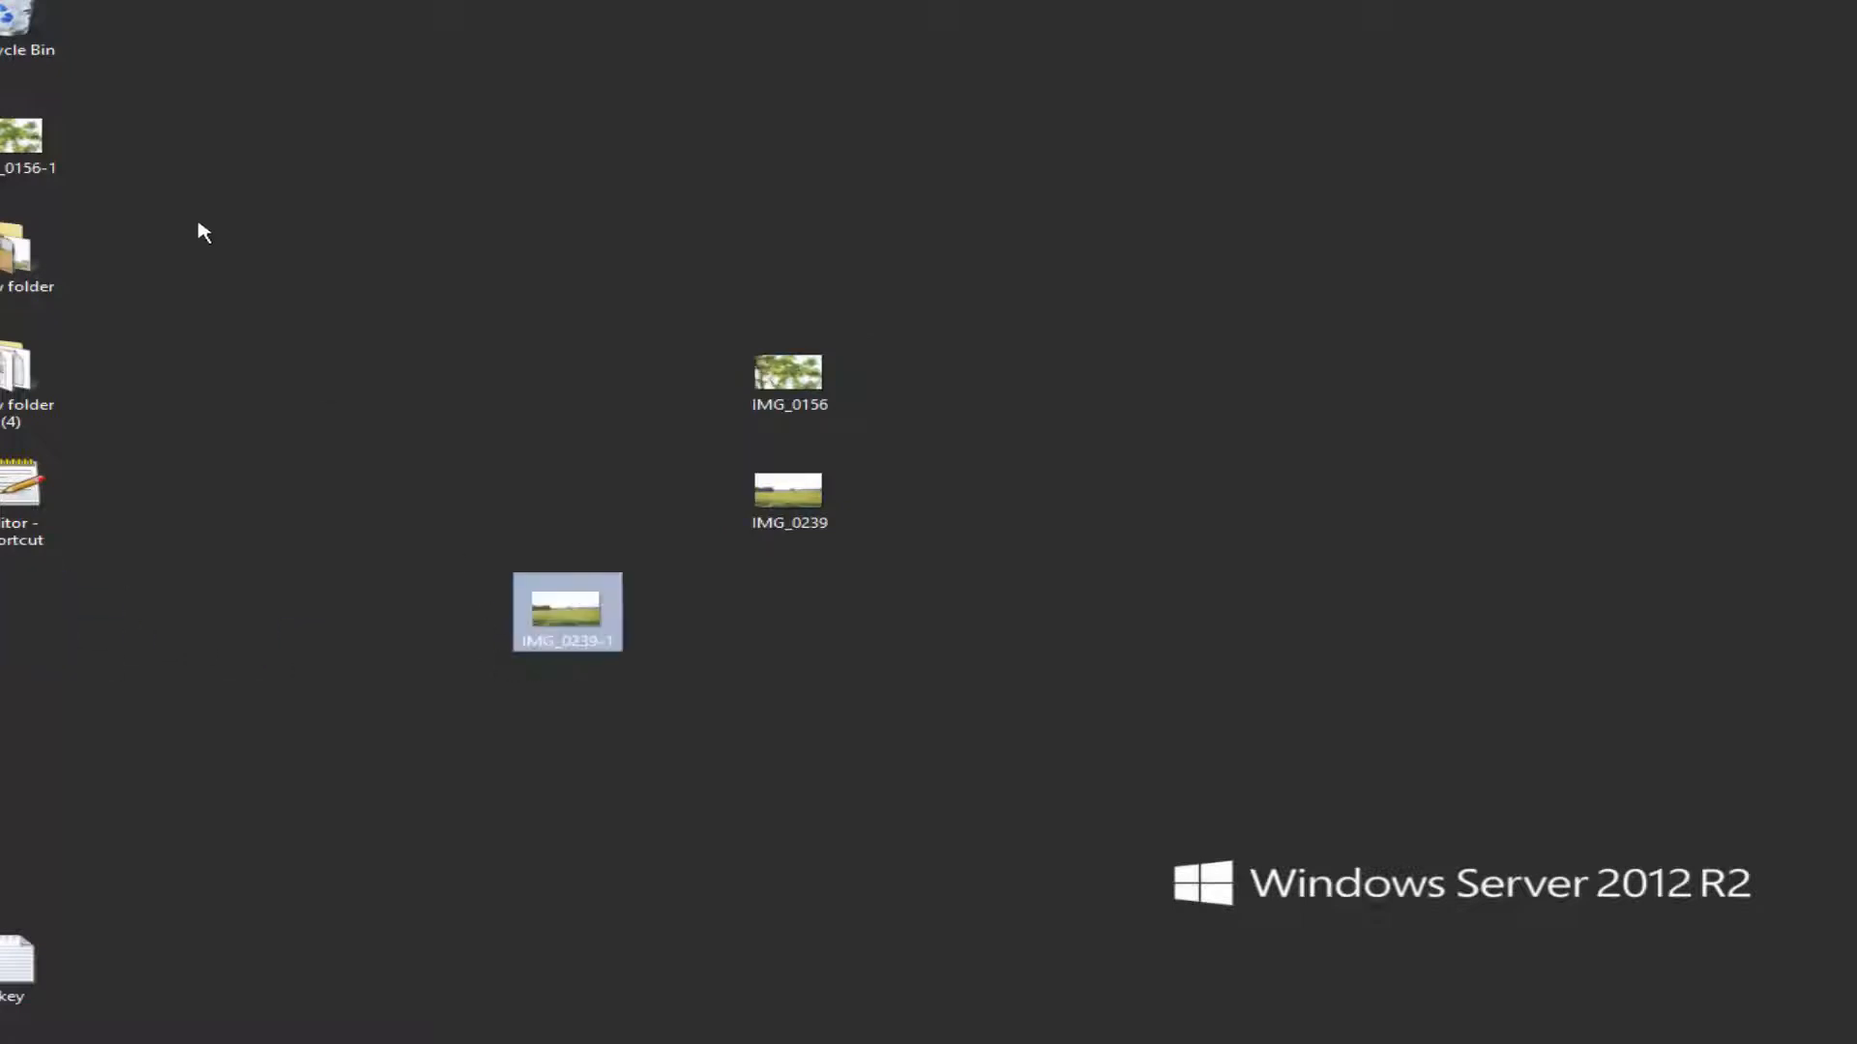
{"action": "left_click_drag", "start_coordinate": [49, 147], "coordinate": [564, 504]}
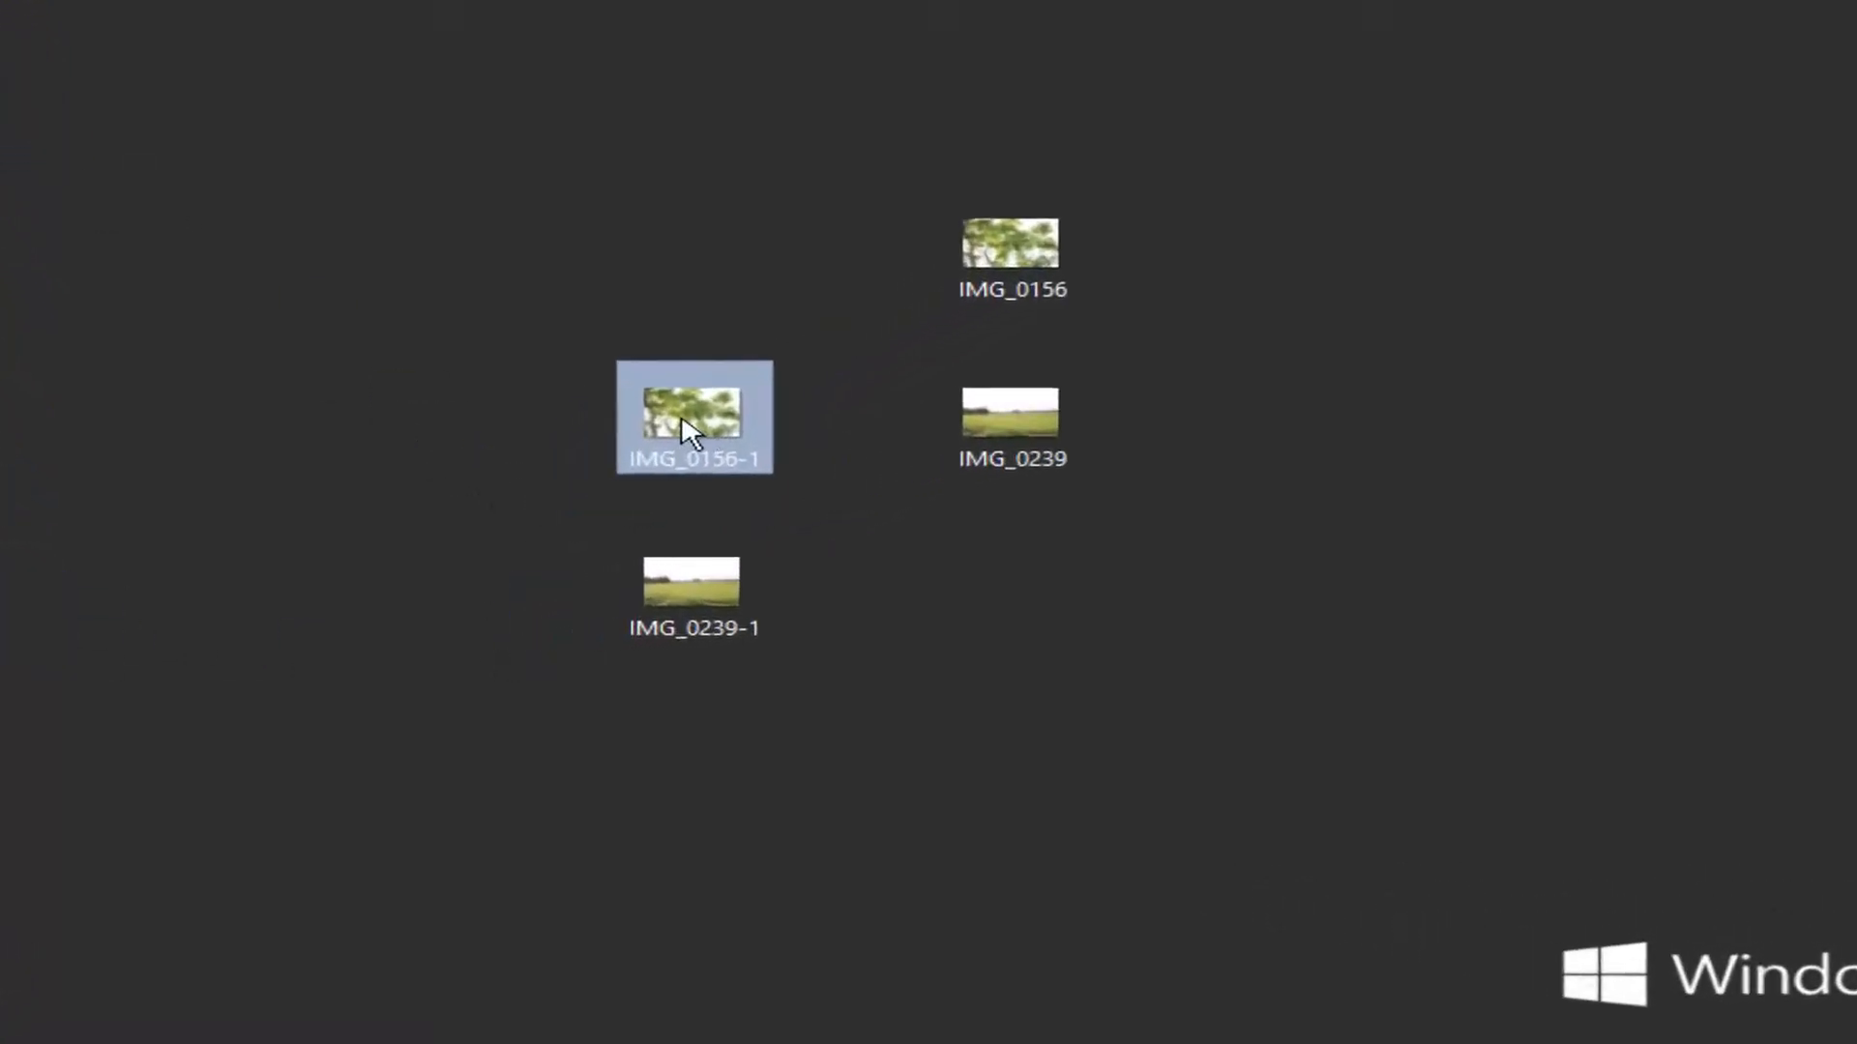
- Check the file size of the exported IMG_0156-1 image in its file properties and close them
{"action": "right_click", "coordinate": [694, 425]}
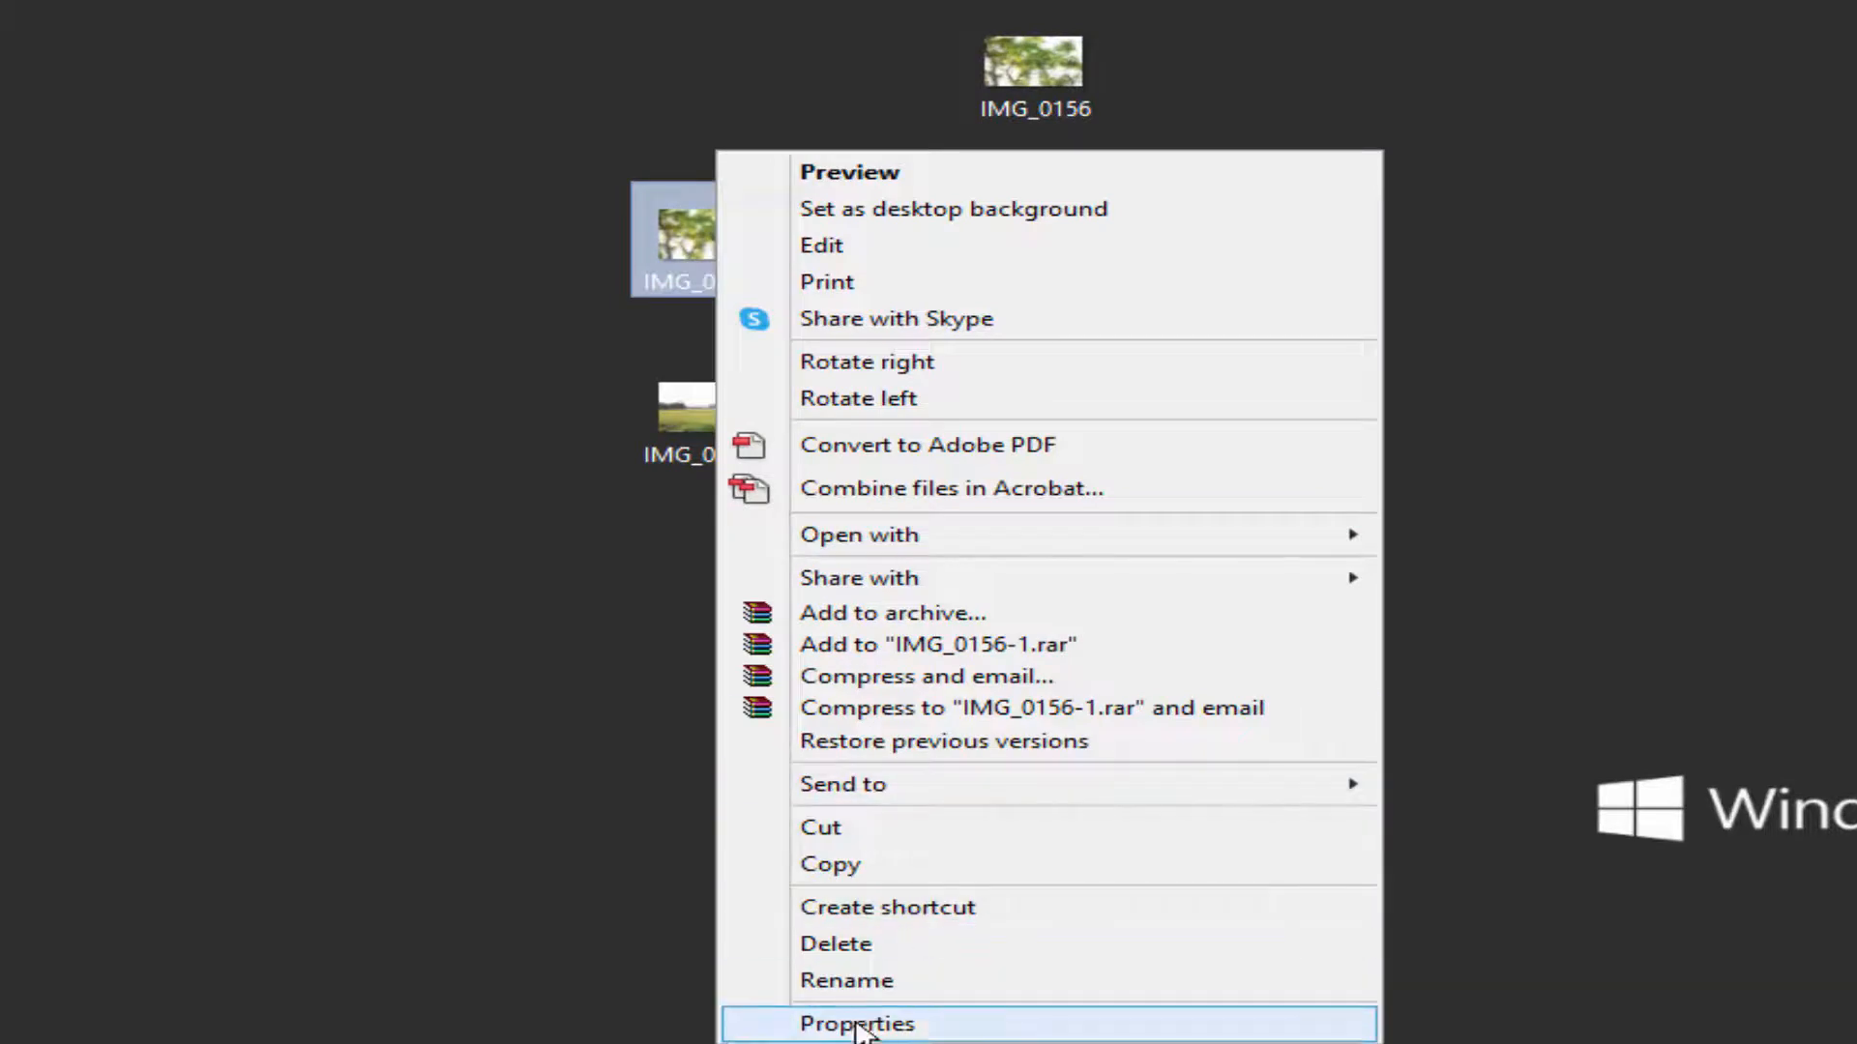
{"action": "left_click", "coordinate": [957, 1025]}
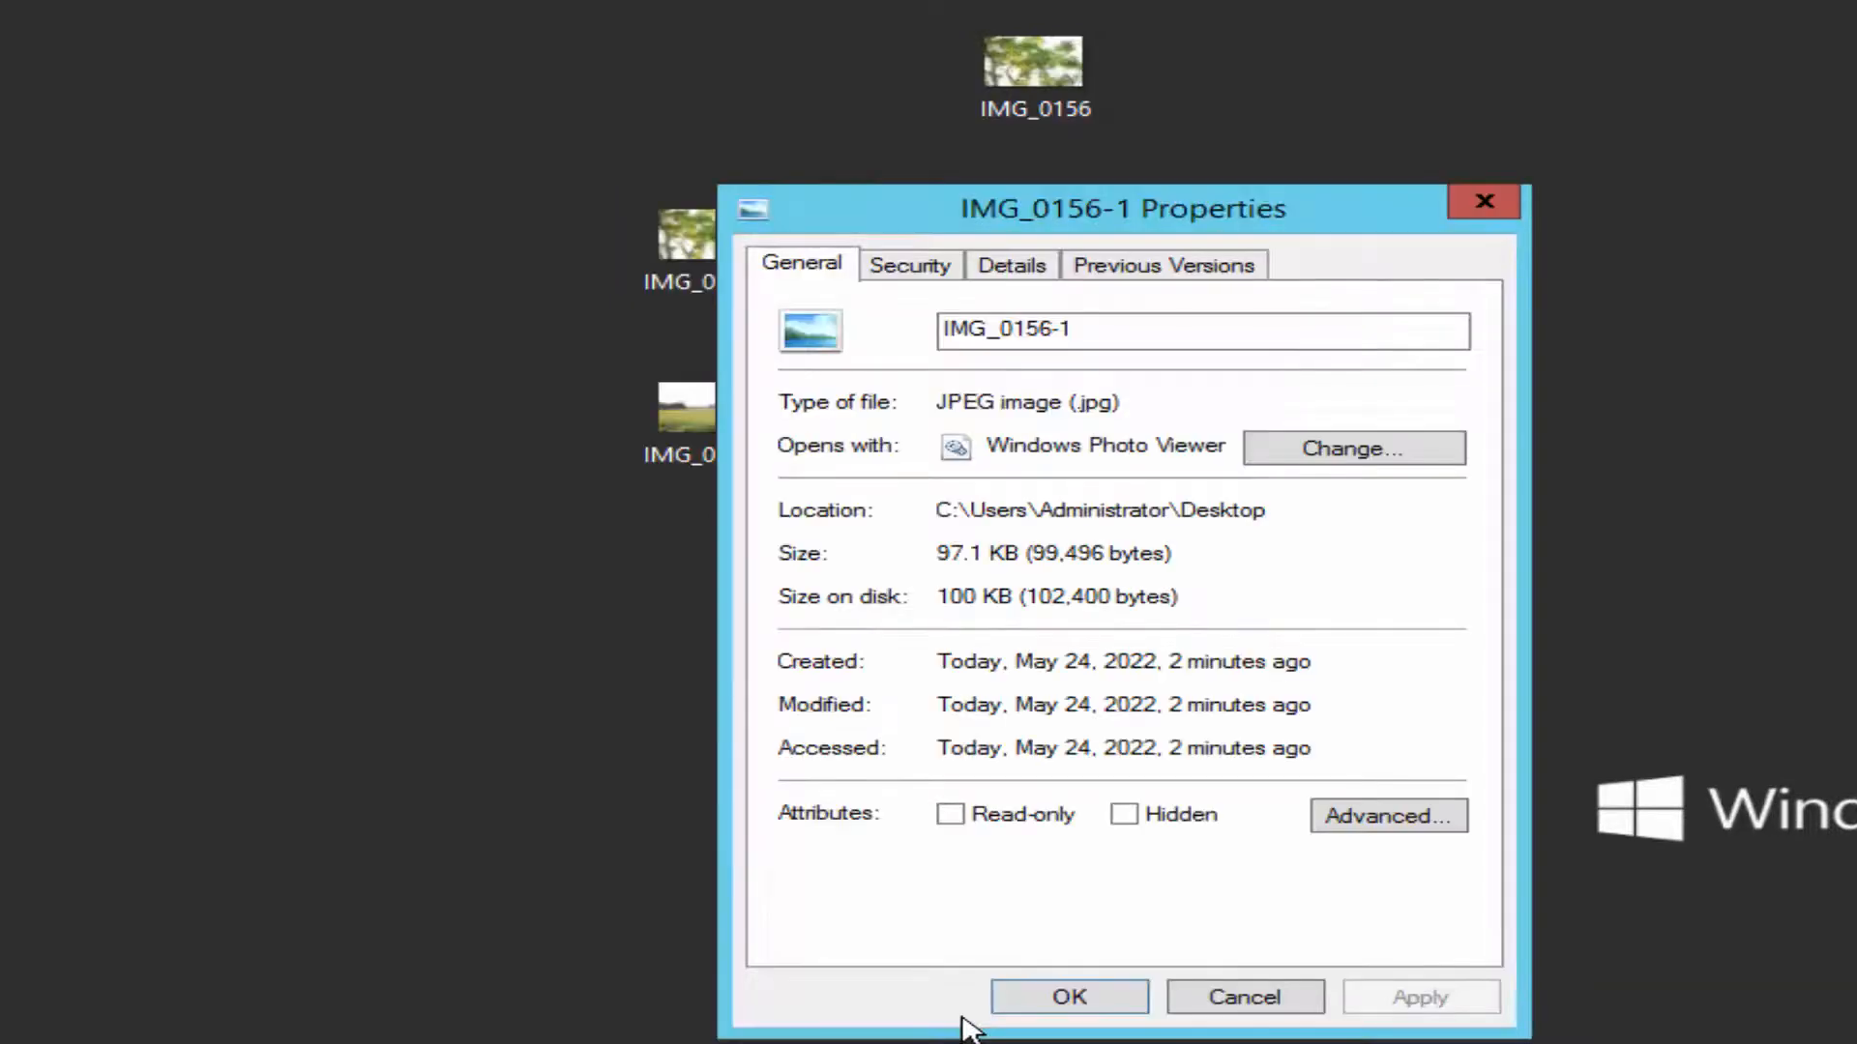
{"action": "left_click_drag", "start_coordinate": [1040, 207], "coordinate": [1451, 2]}
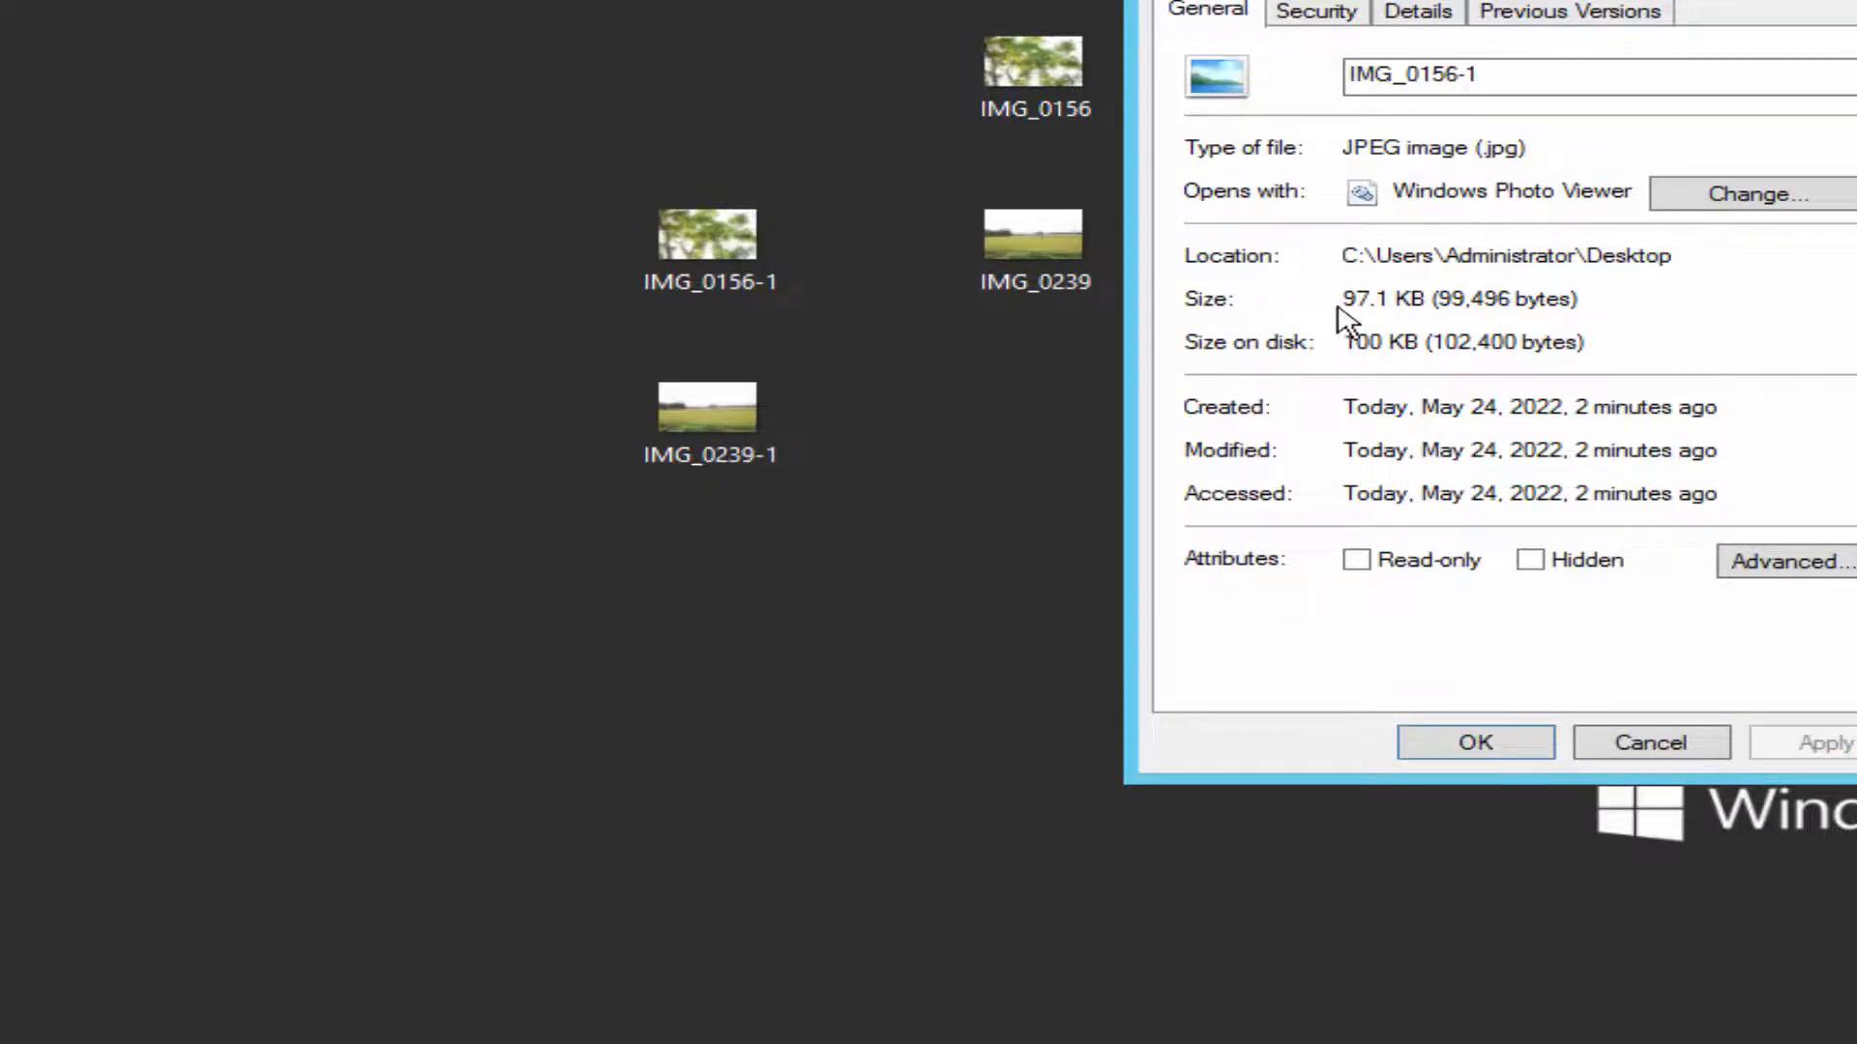
{"action": "double_click", "coordinate": [1374, 296]}
{"action": "left_click", "coordinate": [1368, 303]}
{"action": "left_click_drag", "start_coordinate": [1395, 299], "coordinate": [1616, 296]}
{"action": "left_click", "coordinate": [1683, 752]}
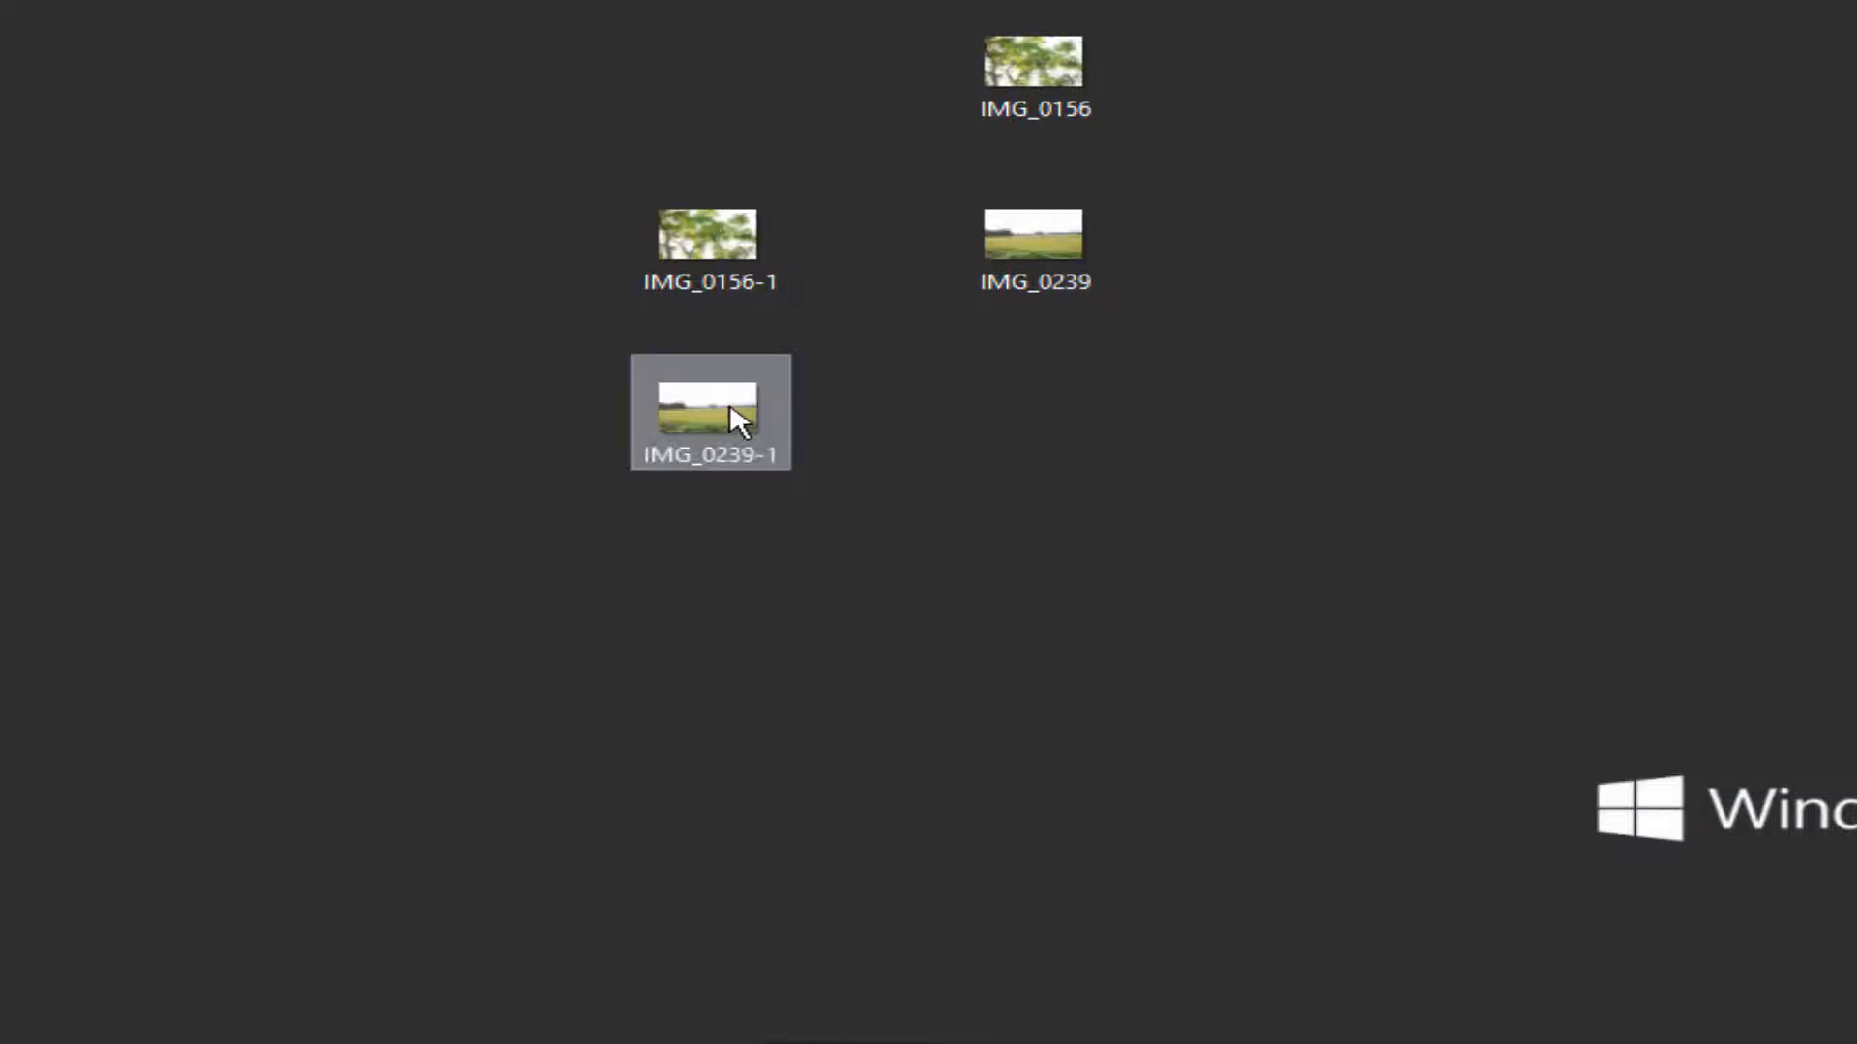
- Check the file size of the exported IMG_0239-1 image in its file properties and close them
{"action": "right_click", "coordinate": [763, 386]}
{"action": "left_click", "coordinate": [863, 356]}
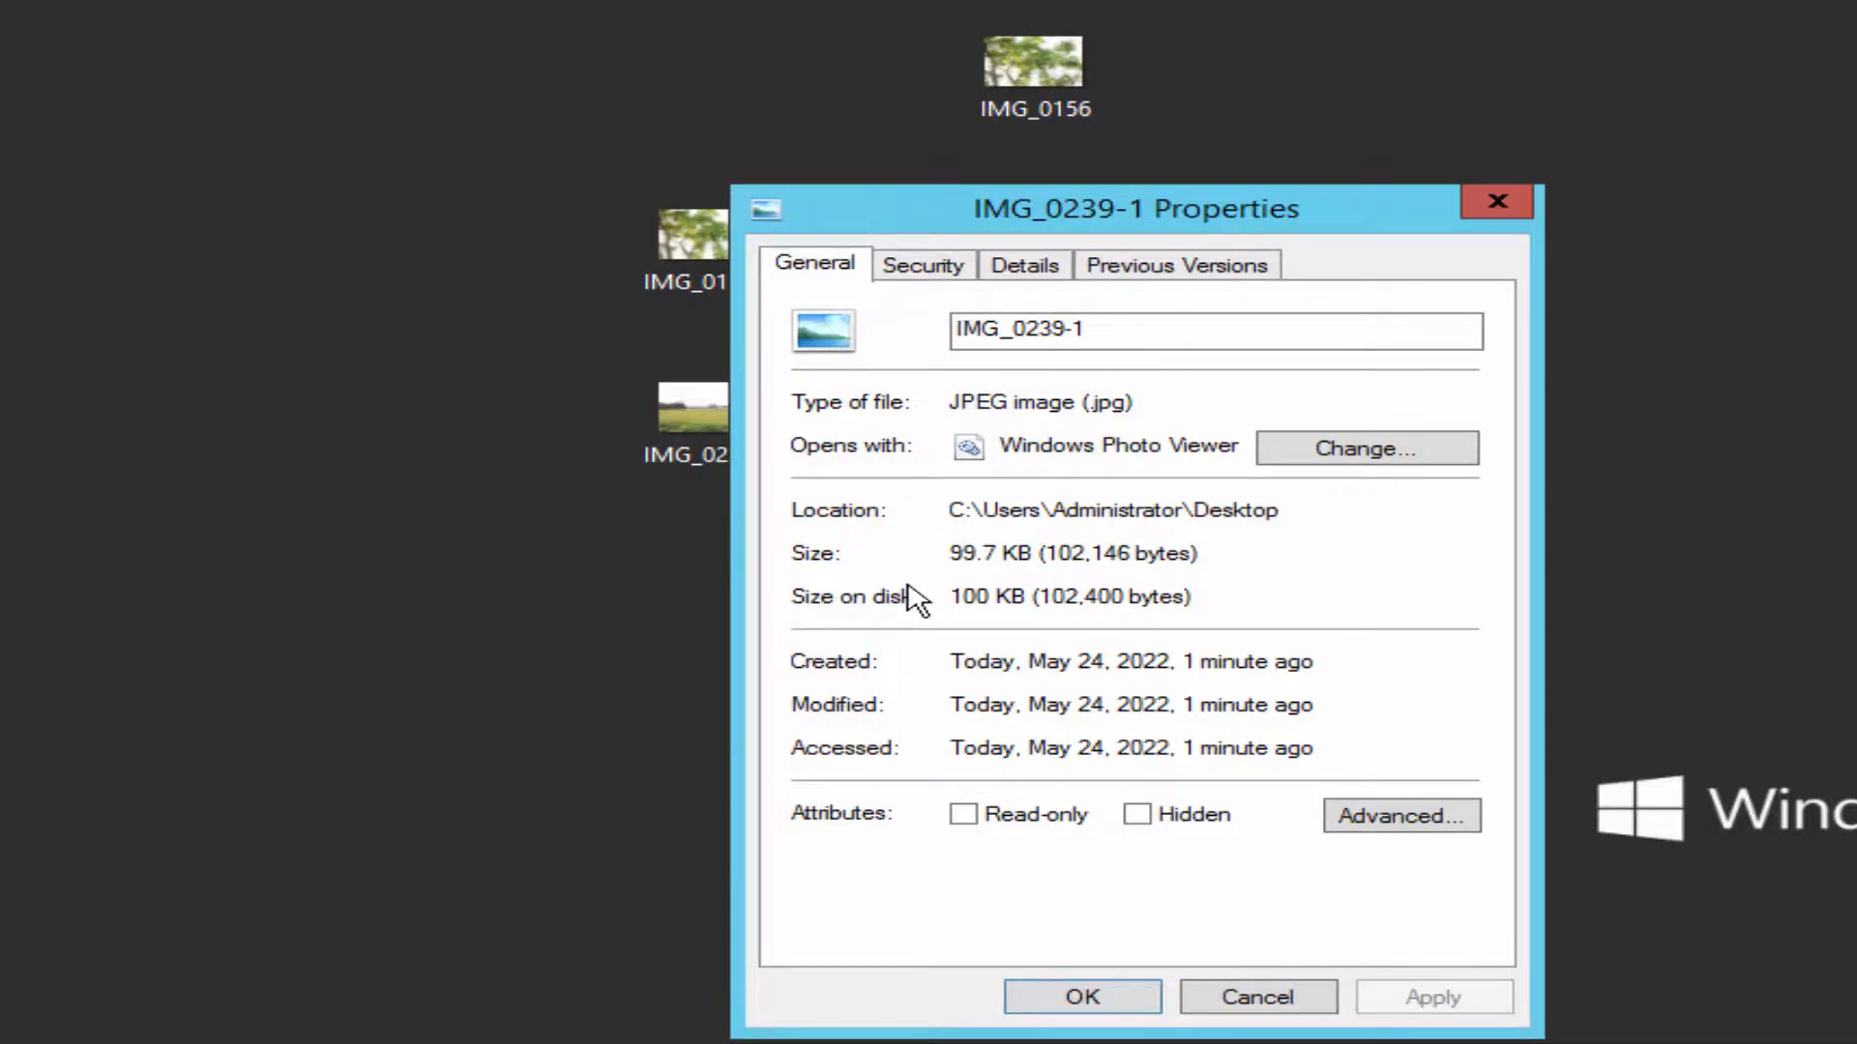
{"action": "left_click", "coordinate": [1071, 1005]}
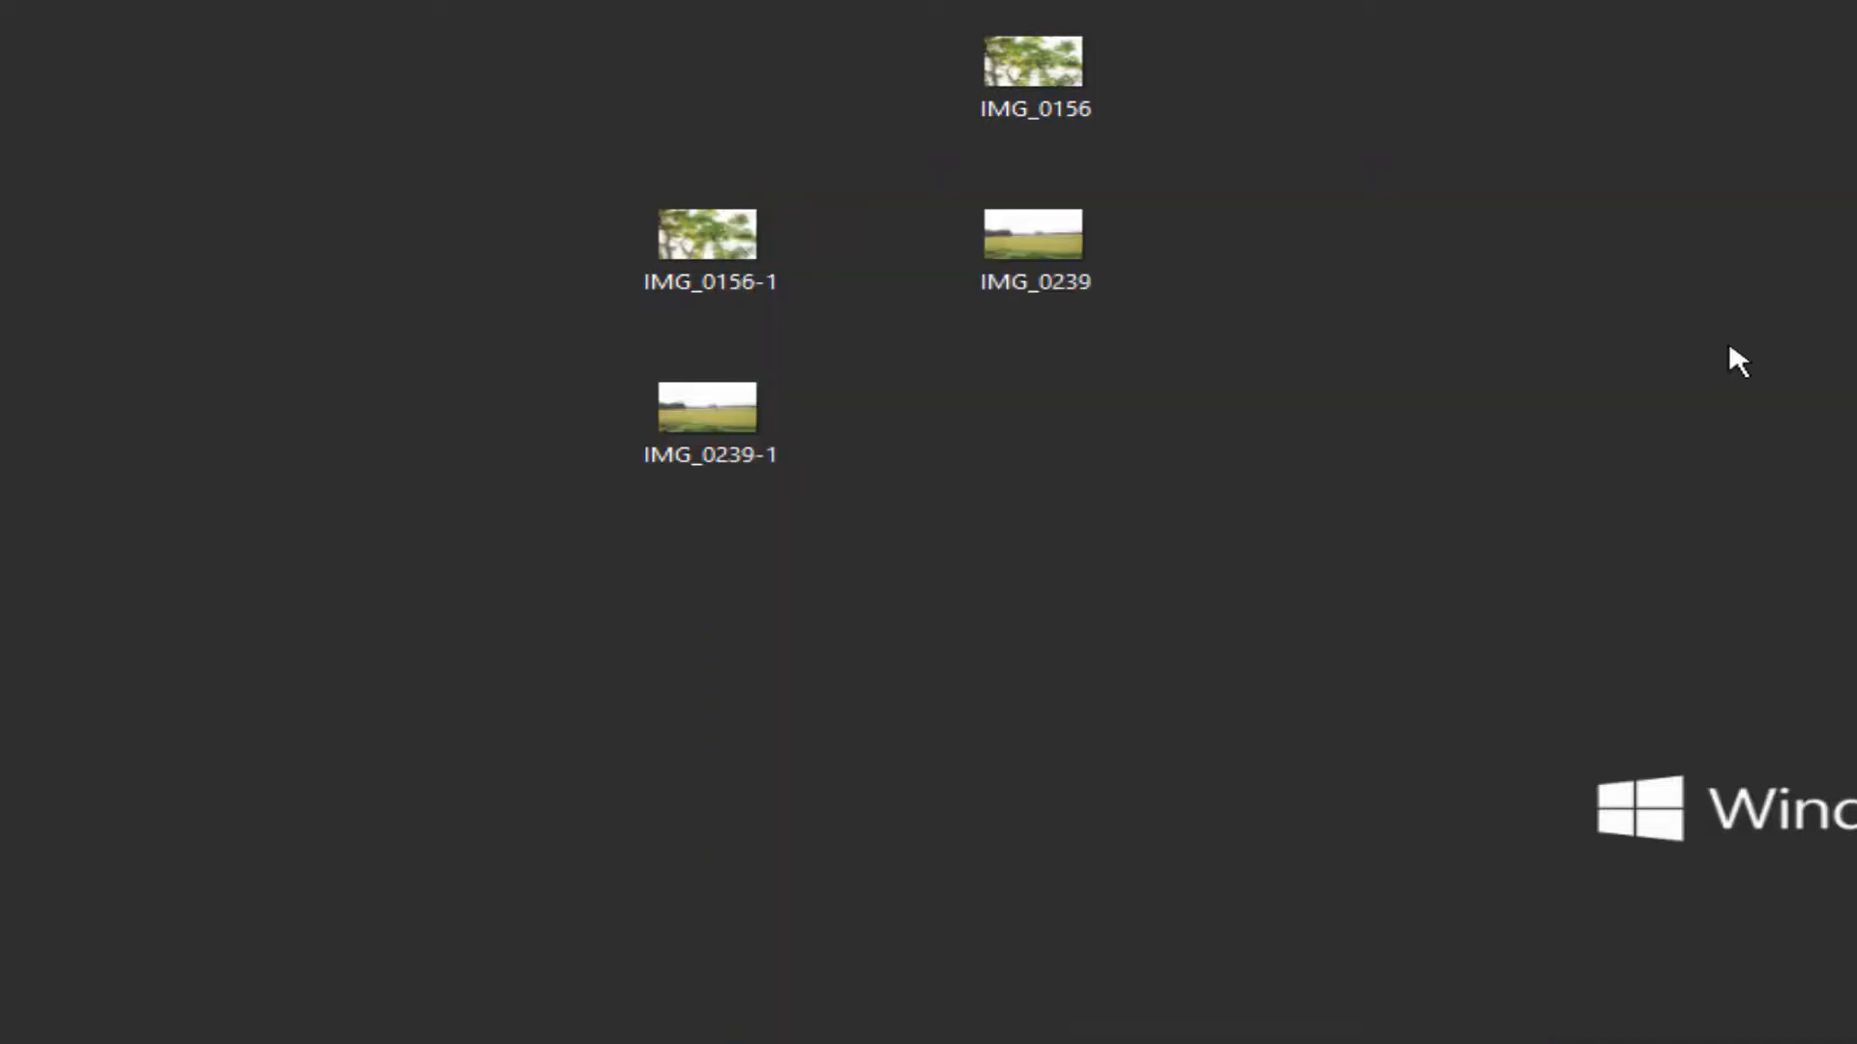